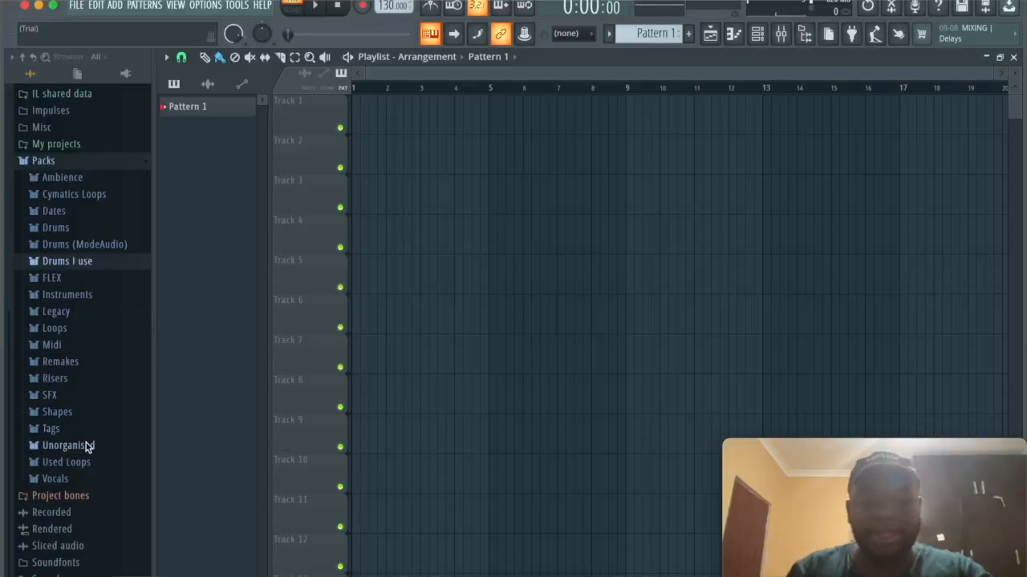
# Open the Unorganised sample pack and browse through its looperman loops.
pyautogui.click(86, 444)
pyautogui.scroll(-3, 113, 550)
pyautogui.click(93, 471)
pyautogui.scroll(-2, 118, 516)
pyautogui.scroll(-1, 118, 515)
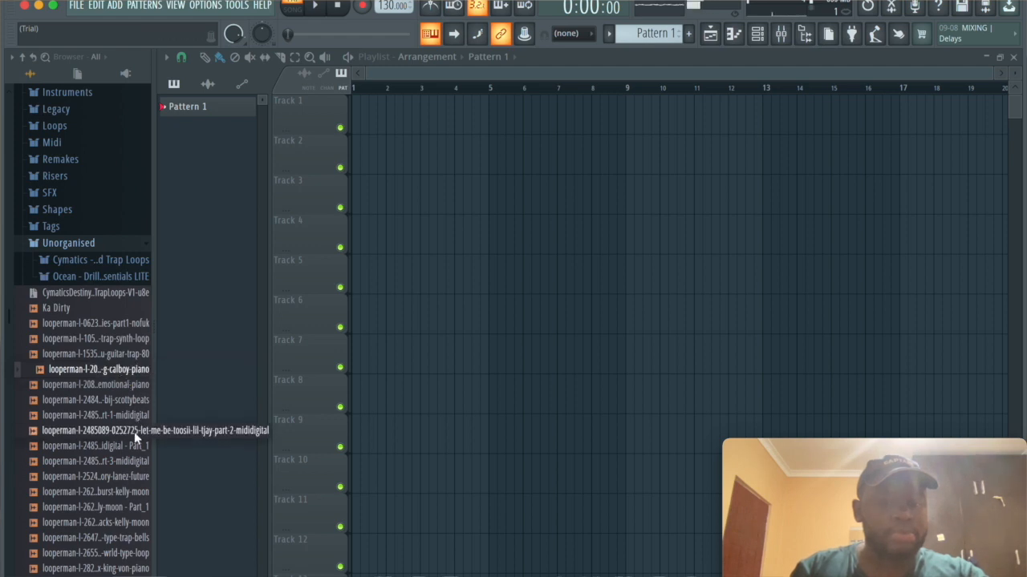
pyautogui.scroll(-4, 134, 431)
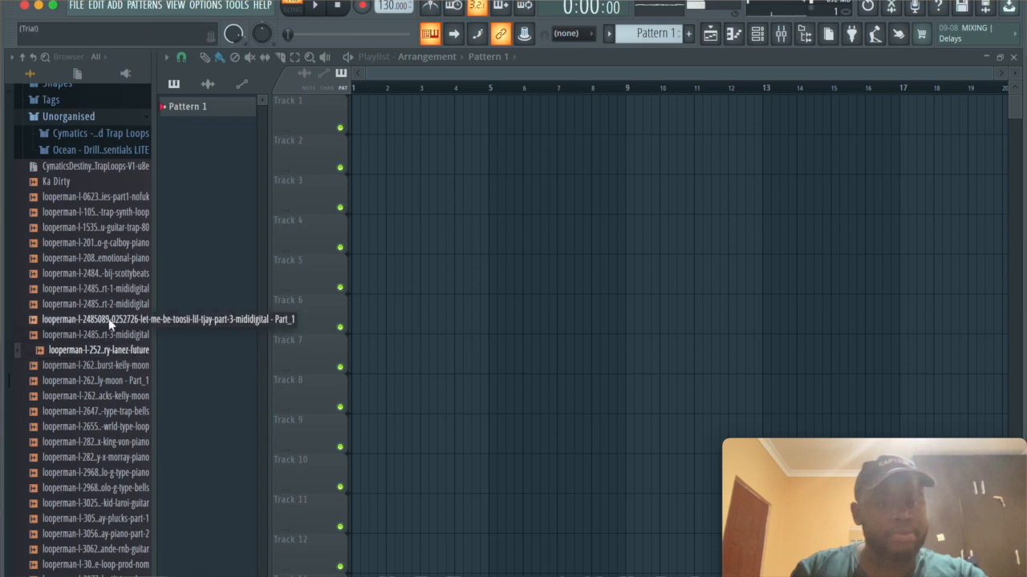
# Audition nearby loops, place the toosii-lil-durk-polo-g-calboy-piano loop at bar 1 of Track 1, and switch playback to song mode.
pyautogui.click(95, 273)
pyautogui.click(95, 259)
pyautogui.click(93, 244)
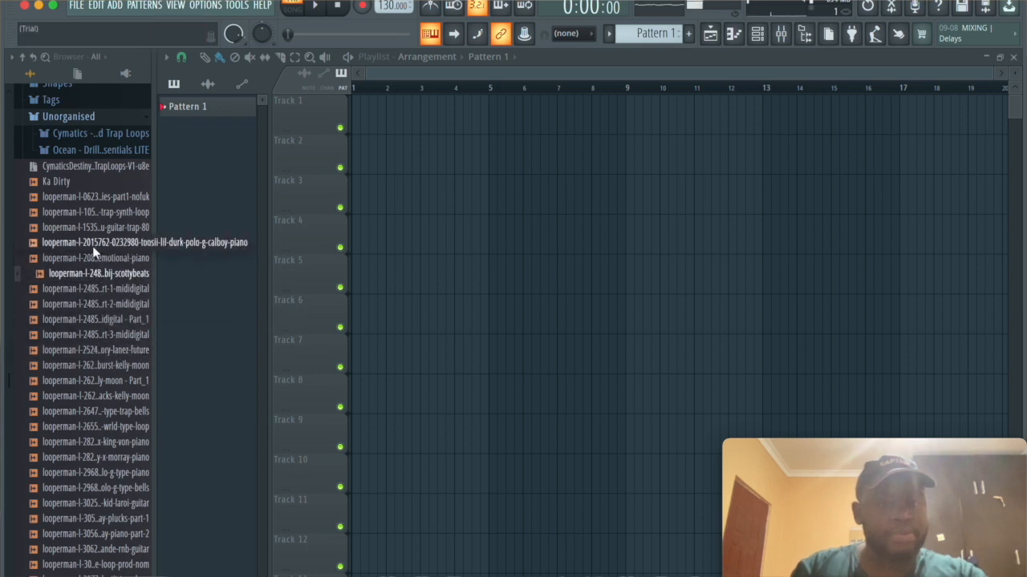
pyautogui.moveTo(92, 246); pyautogui.dragTo(184, 68)
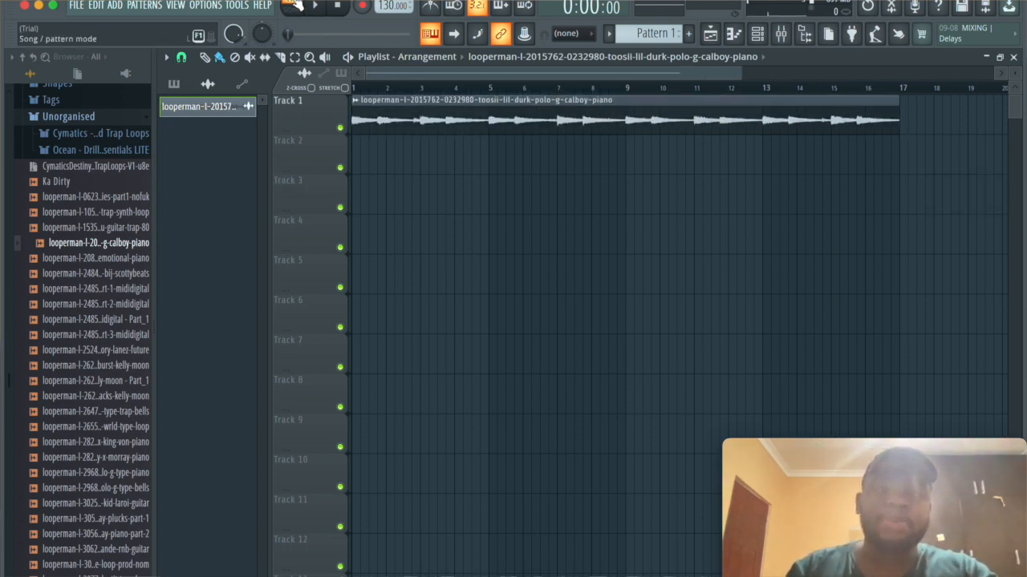
pyautogui.click(294, 9)
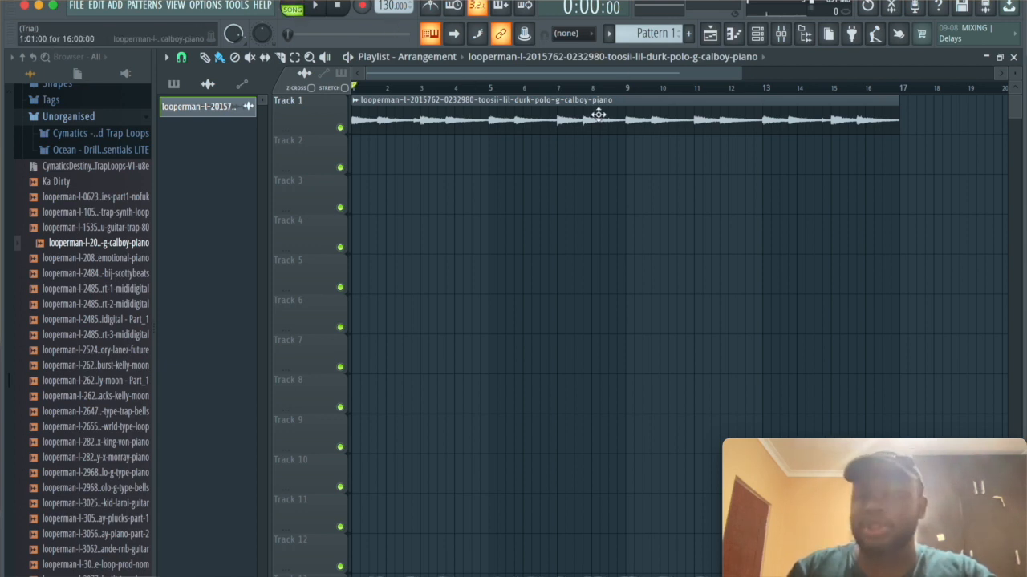
# Look over the piano clip's sample settings and play the loop briefly from the start.
pyautogui.doubleClick(528, 105)
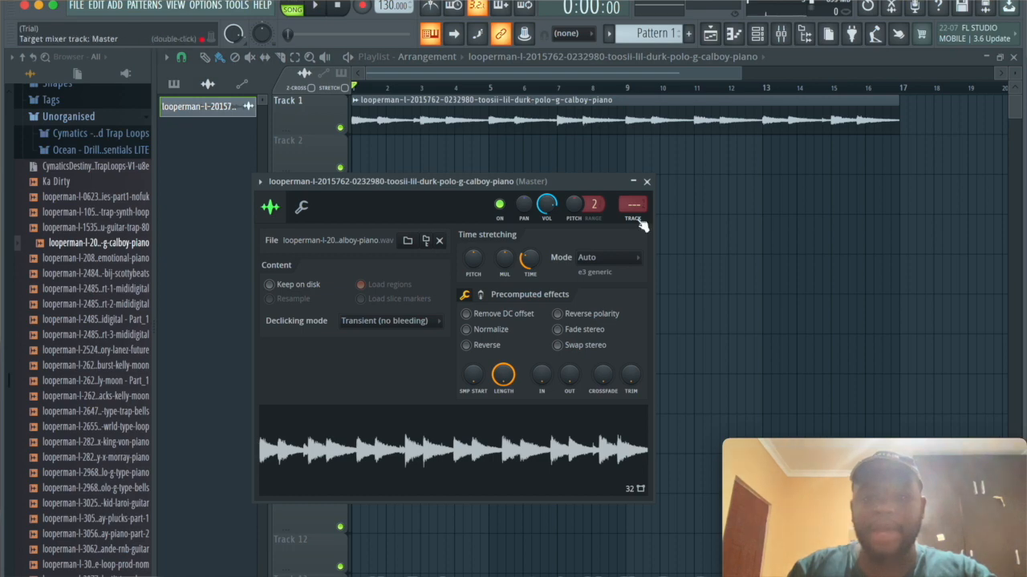
pyautogui.click(633, 182)
pyautogui.click(646, 181)
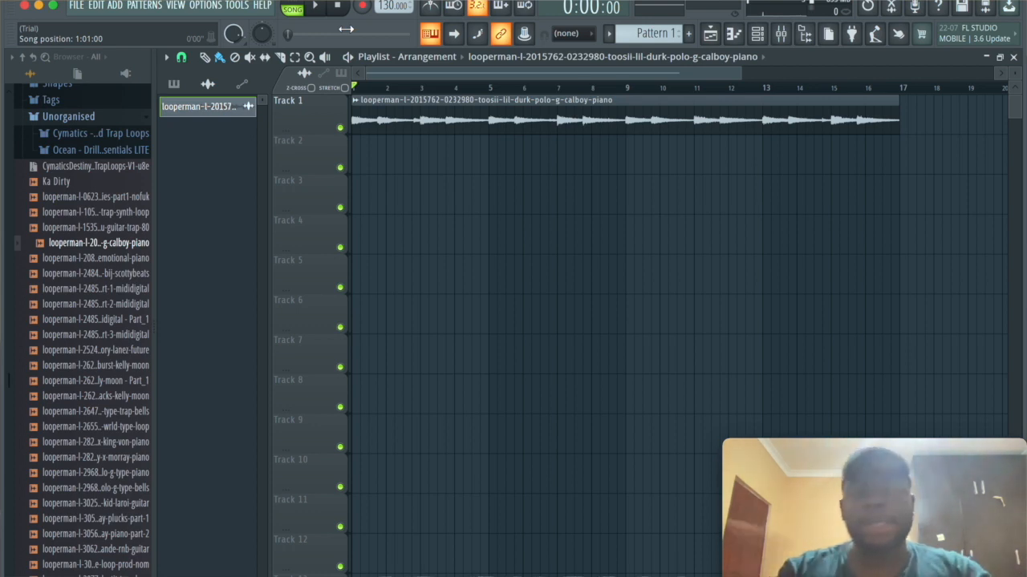
pyautogui.press('space')
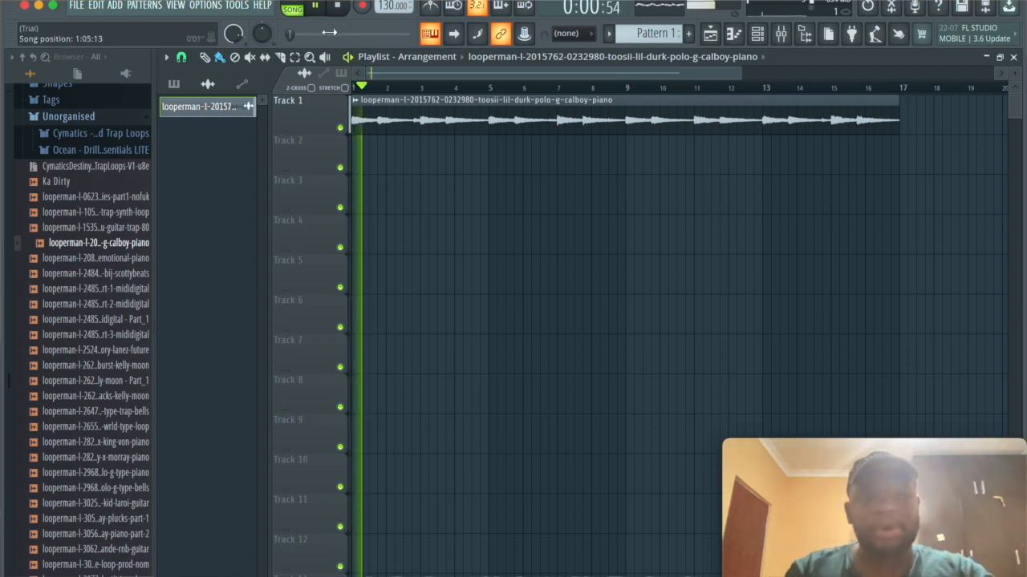
pyautogui.press('space')
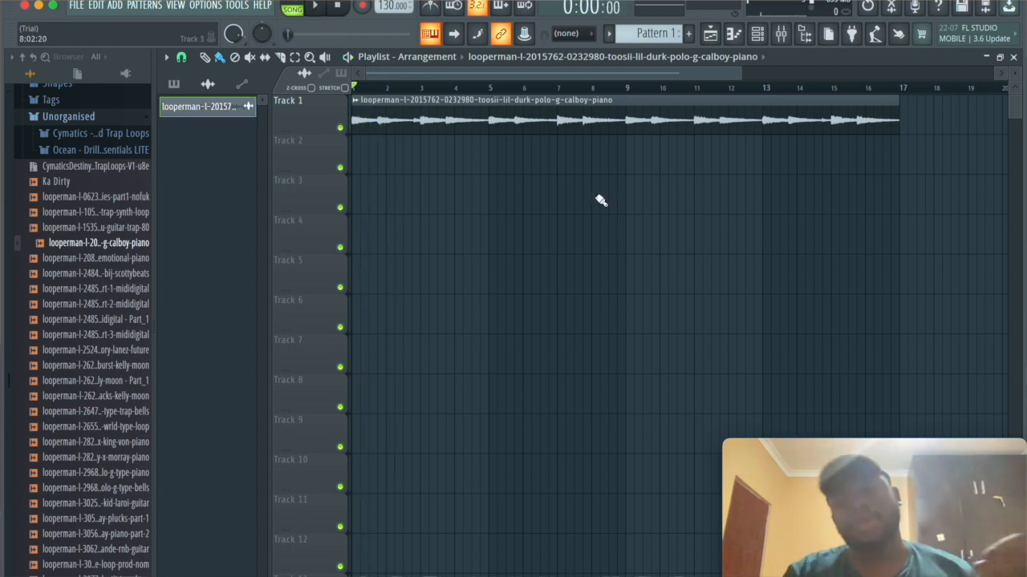
# Set the piano clip's time stretching to none and the project tempo to 164 BPM.
pyautogui.doubleClick(570, 121)
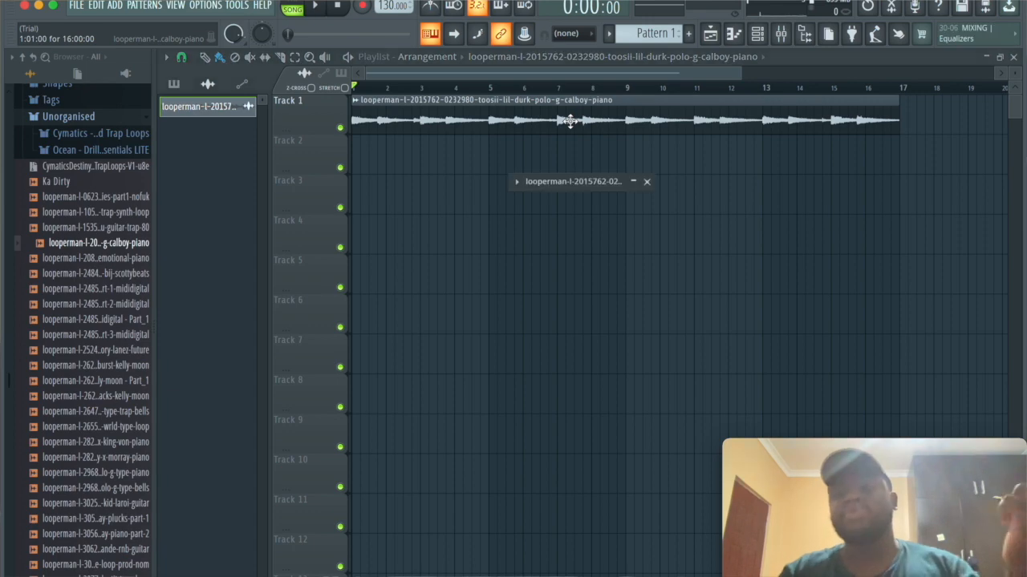
pyautogui.doubleClick(570, 121)
pyautogui.doubleClick(570, 121)
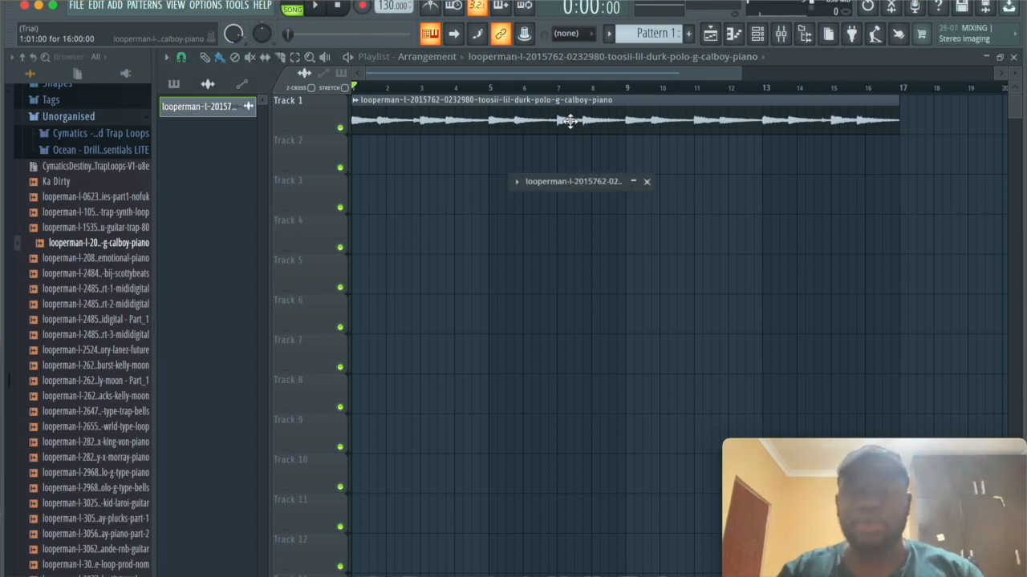
pyautogui.click(633, 181)
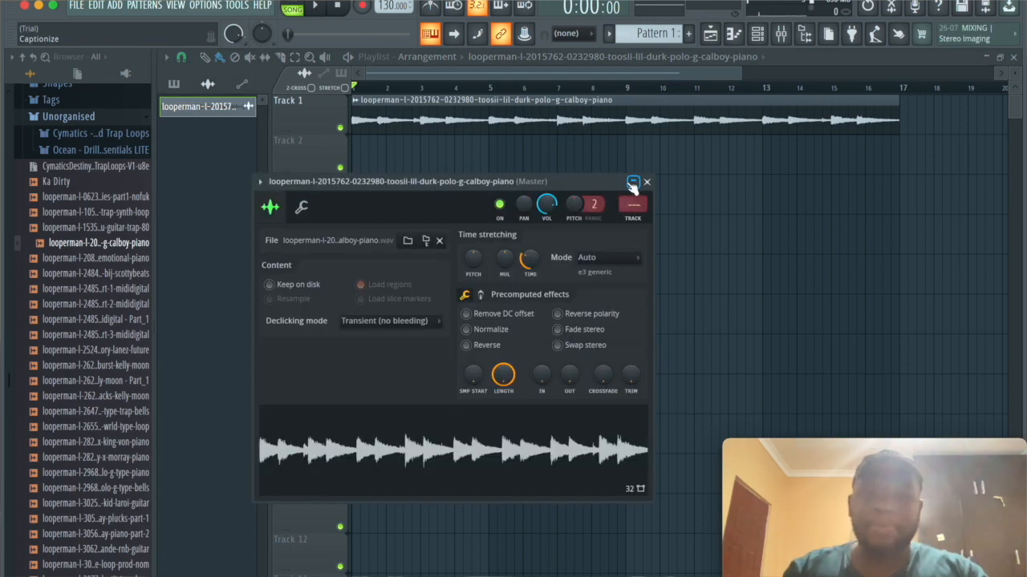
pyautogui.rightClick(531, 263)
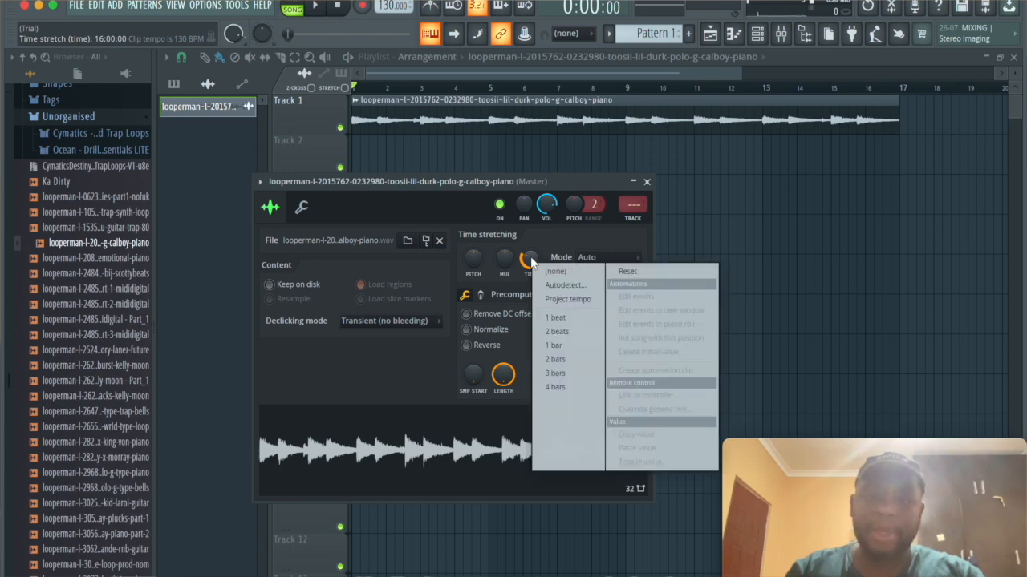
pyautogui.click(544, 272)
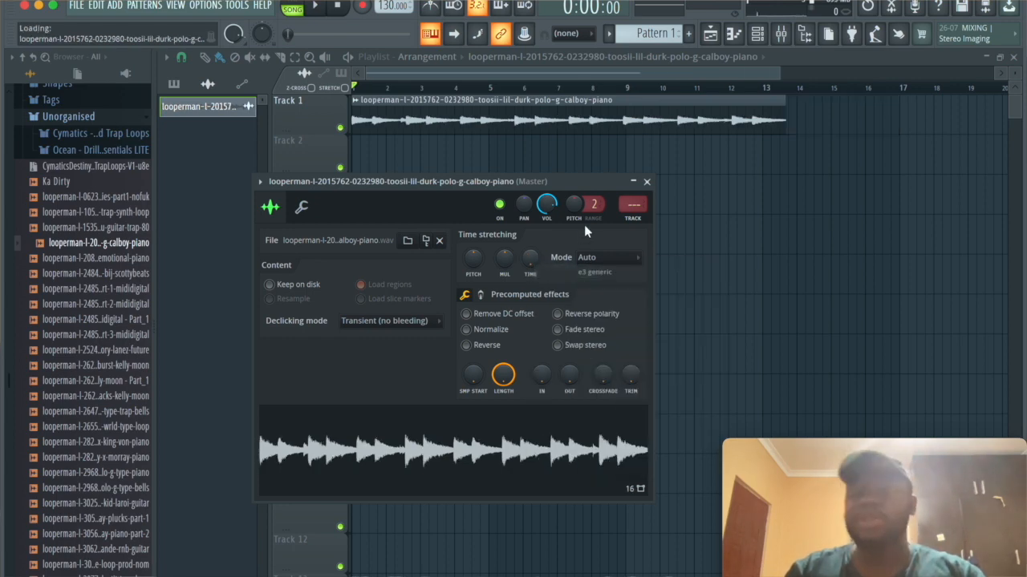
pyautogui.click(647, 182)
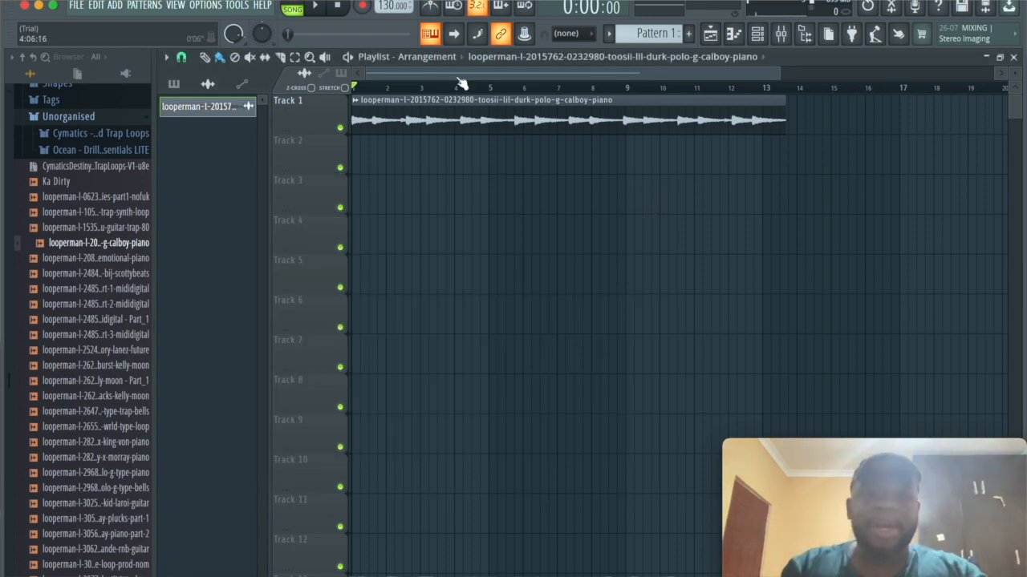
pyautogui.moveTo(392, 10); pyautogui.dragTo(399, 8)
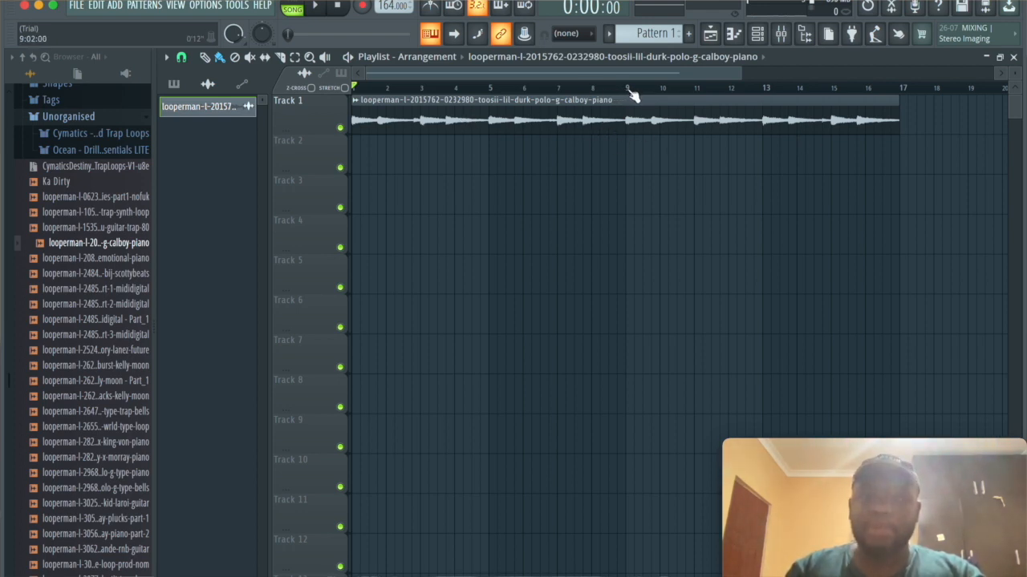
# Select bars 1 through 8 of the playlist timeline as the playback range and play the piano loop.
pyautogui.moveTo(629, 89); pyautogui.dragTo(357, 68)
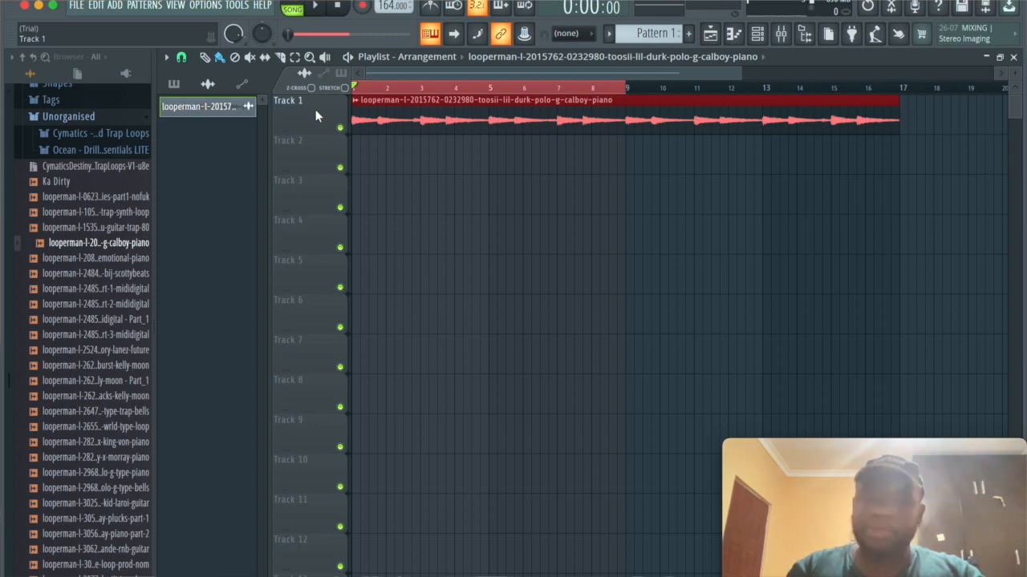
pyautogui.press('space')
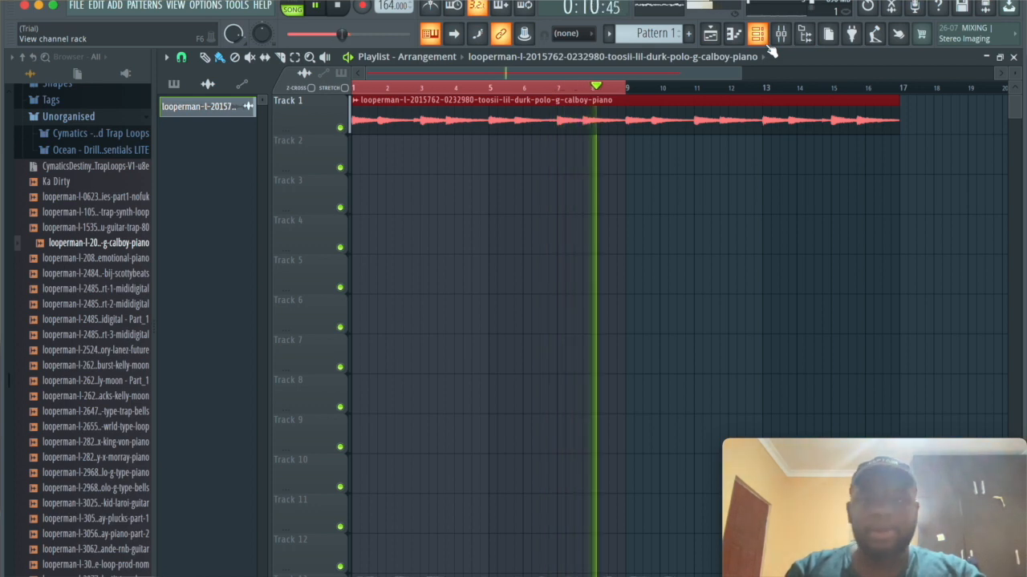
pyautogui.press('space')
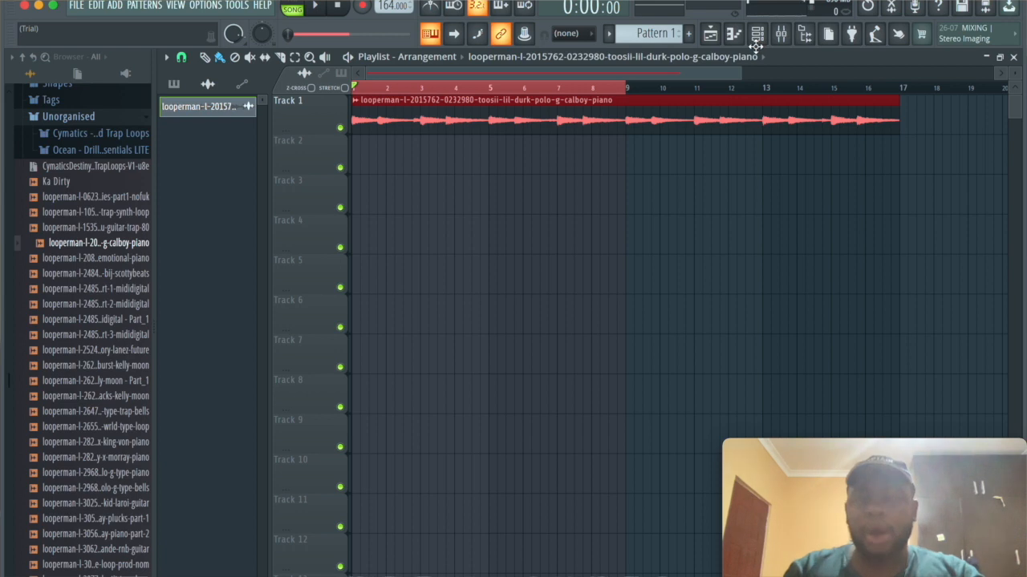
# Show the Channel rack and set its channel filter to All.
pyautogui.click(757, 36)
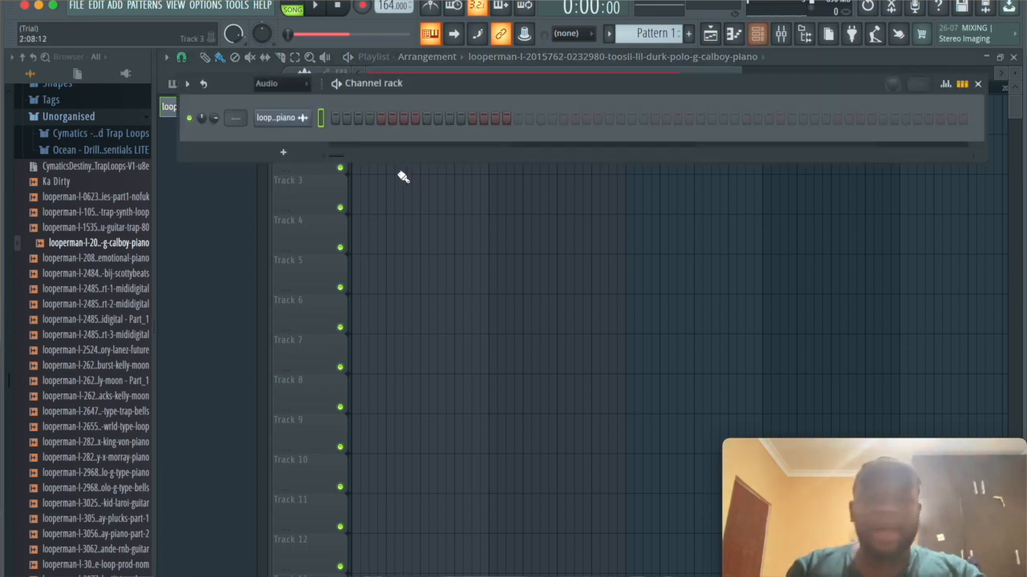
pyautogui.click(757, 34)
pyautogui.click(756, 33)
pyautogui.click(272, 83)
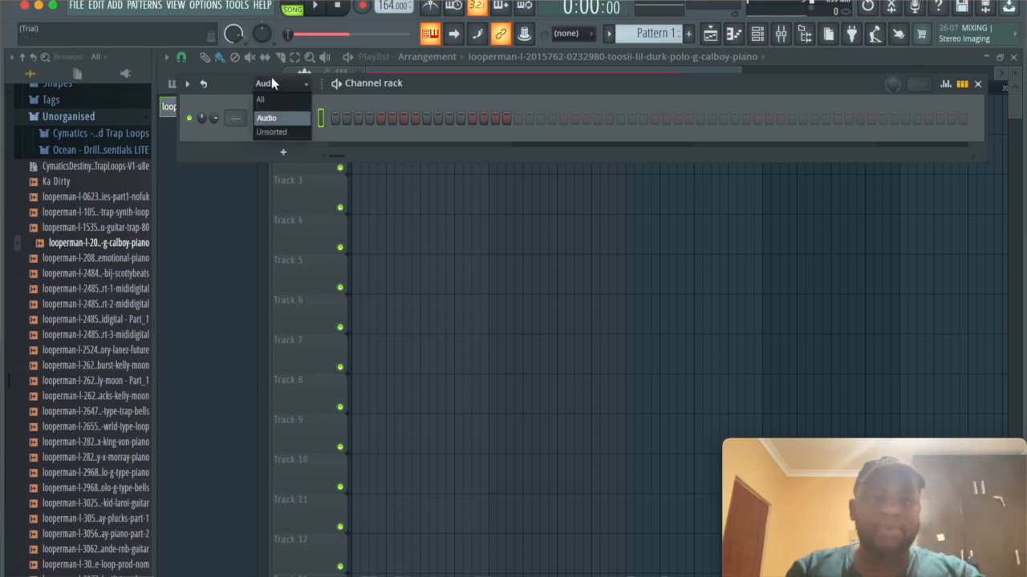
pyautogui.click(272, 97)
# Delete the 808 Kick and 808 Clap channels from the Channel rack.
pyautogui.rightClick(291, 117)
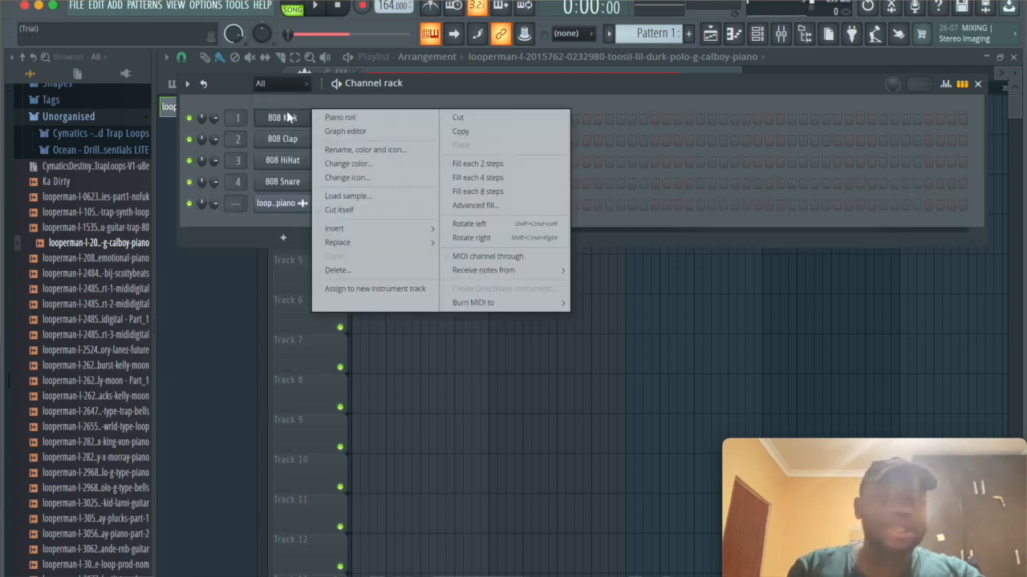
pyautogui.click(337, 269)
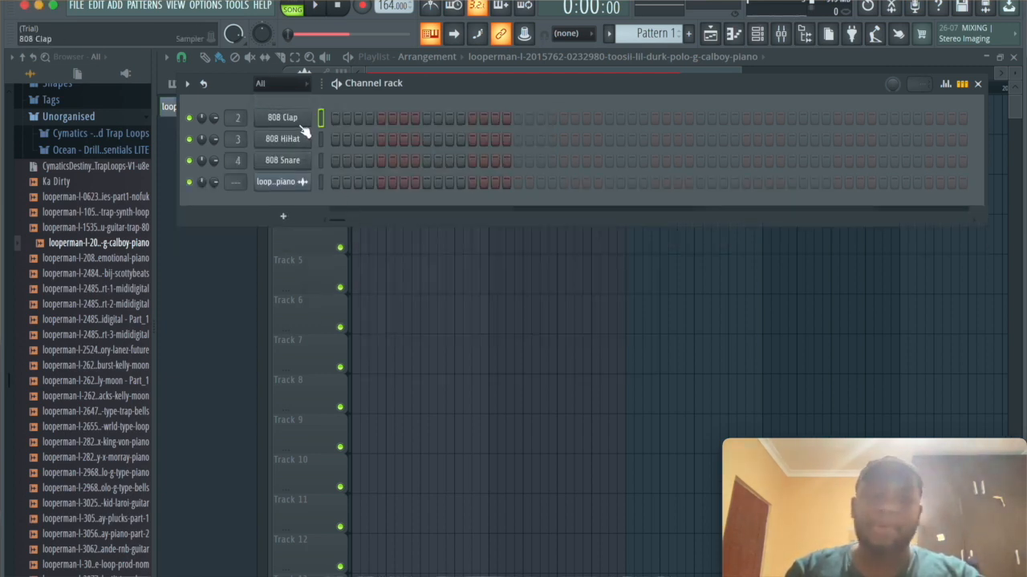
pyautogui.rightClick(300, 118)
pyautogui.click(337, 270)
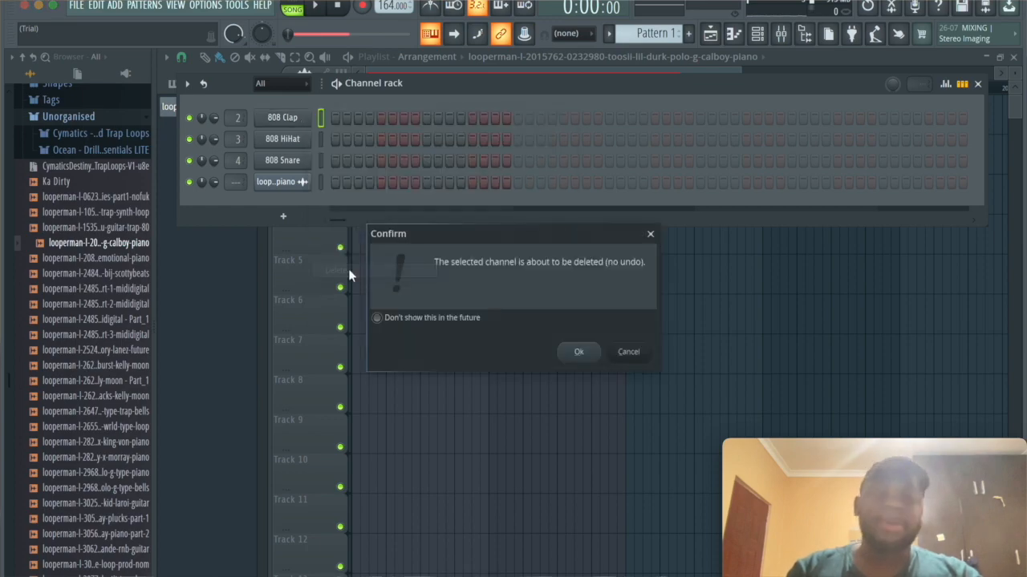
pyautogui.press('Return')
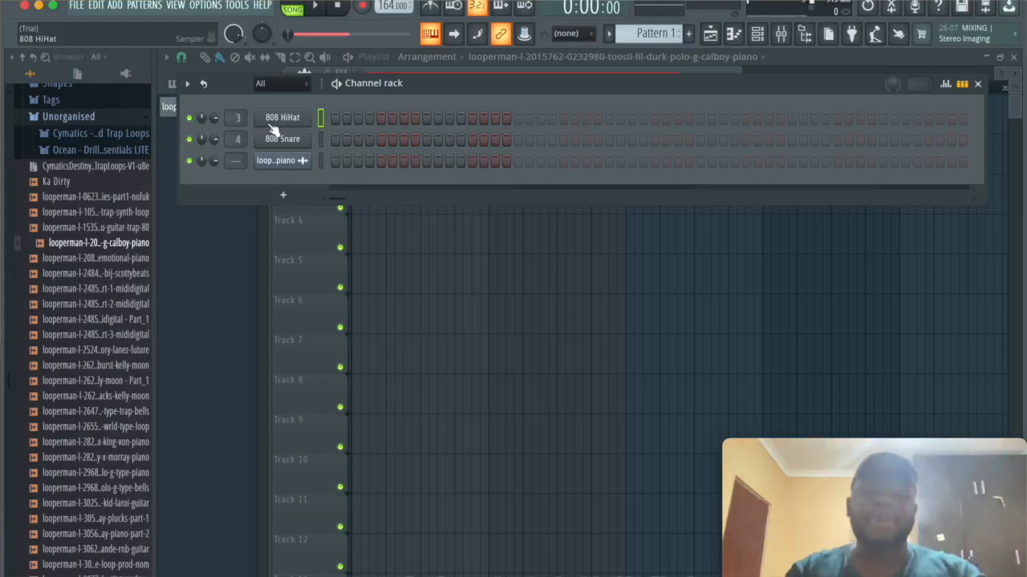
# Delete the 808 HiHat and 808 Snare channels, leaving only the piano loop channel.
pyautogui.rightClick(271, 125)
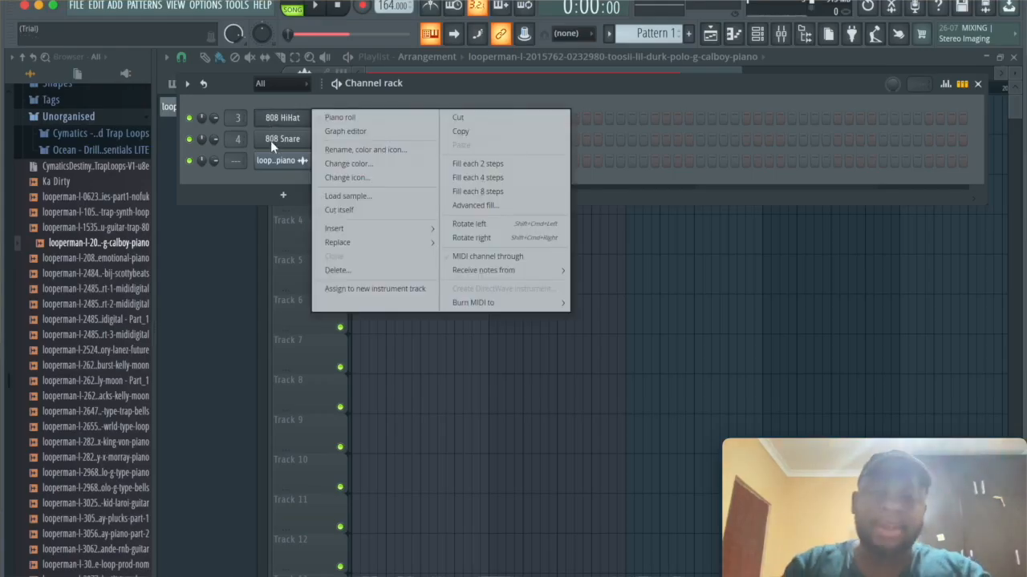
pyautogui.click(351, 274)
pyautogui.press('Return')
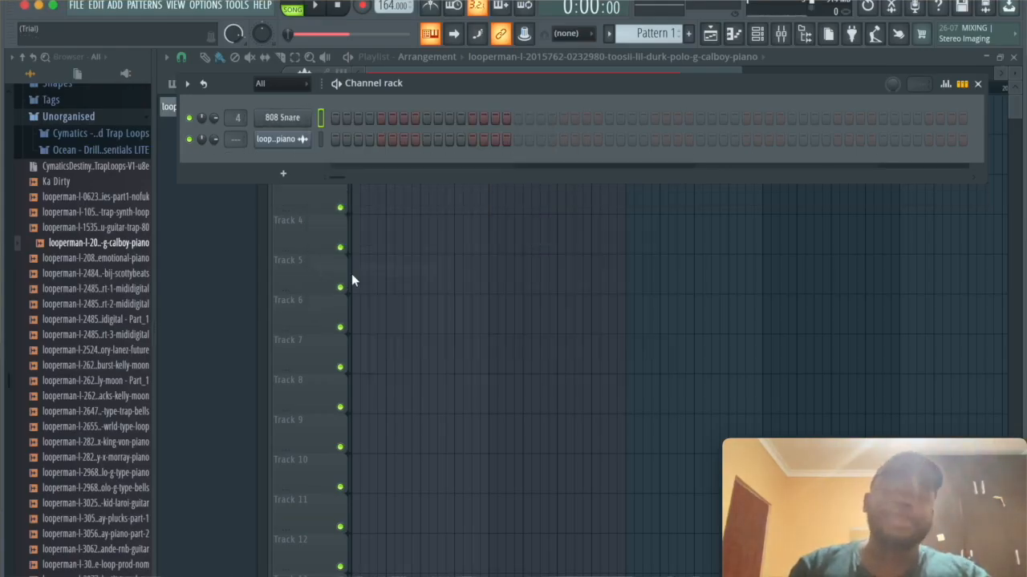
pyautogui.rightClick(293, 118)
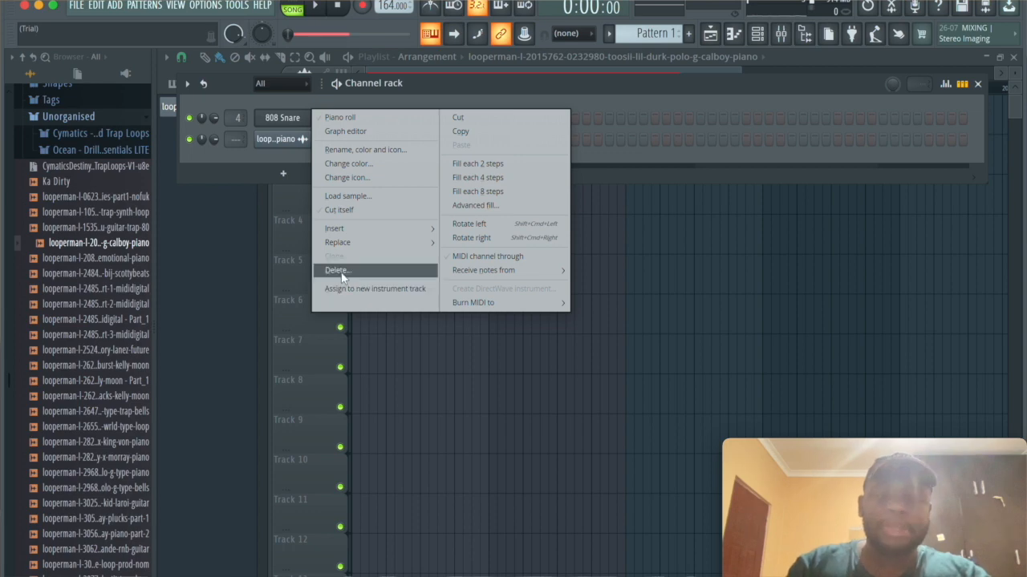
pyautogui.click(337, 270)
pyautogui.click(583, 355)
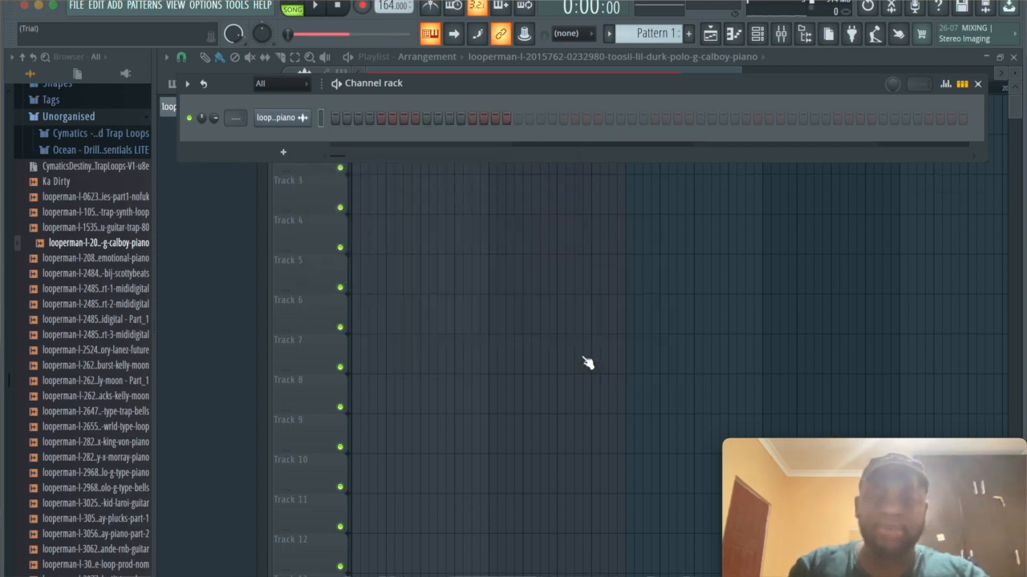
# Open the Drums I use folder under Packs and check the YATOZEN KIT PT.2 subfolders.
pyautogui.scroll(5, 92, 124)
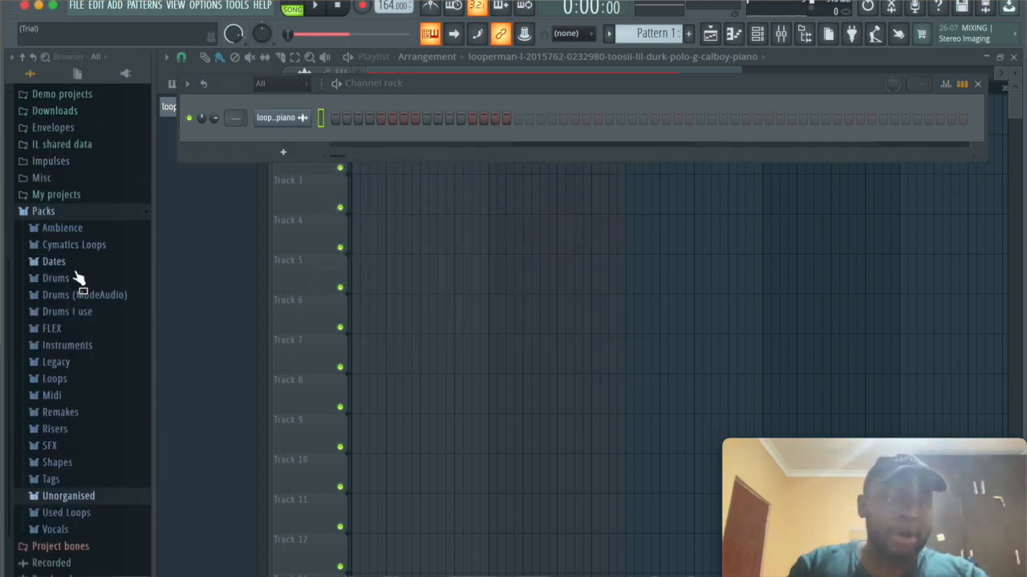
pyautogui.click(76, 281)
pyautogui.click(85, 265)
pyautogui.click(83, 264)
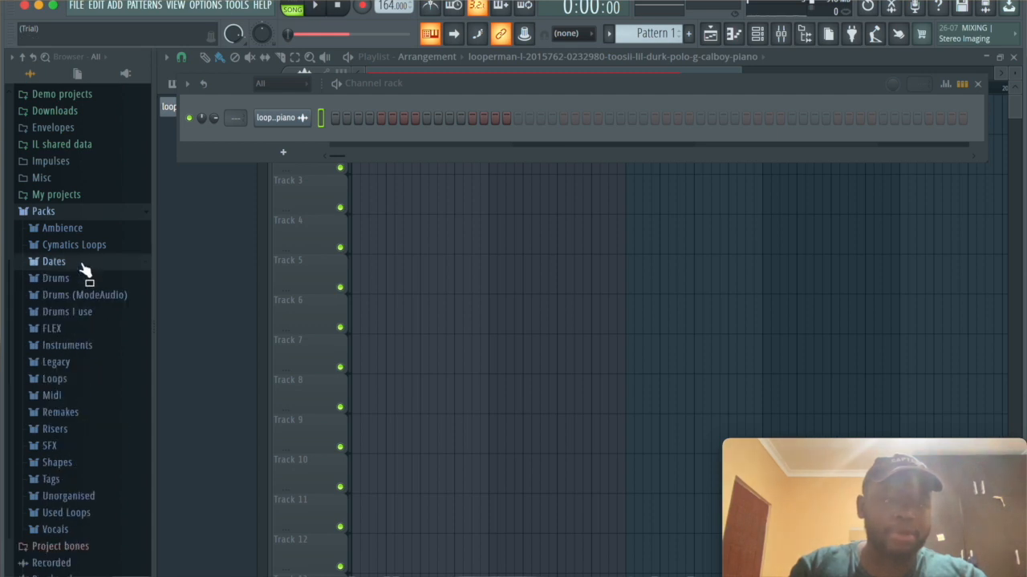
pyautogui.click(77, 311)
pyautogui.click(80, 379)
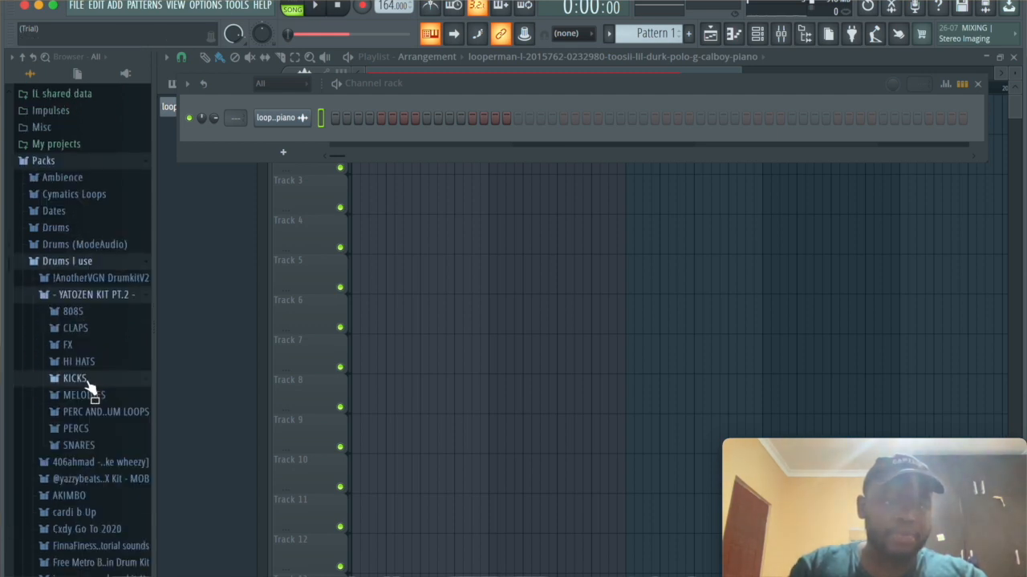
pyautogui.click(86, 296)
# Add the Mhm 808 sample from the 808's folder of the Cxdy Go To 2020 kit as a new channel.
pyautogui.click(91, 383)
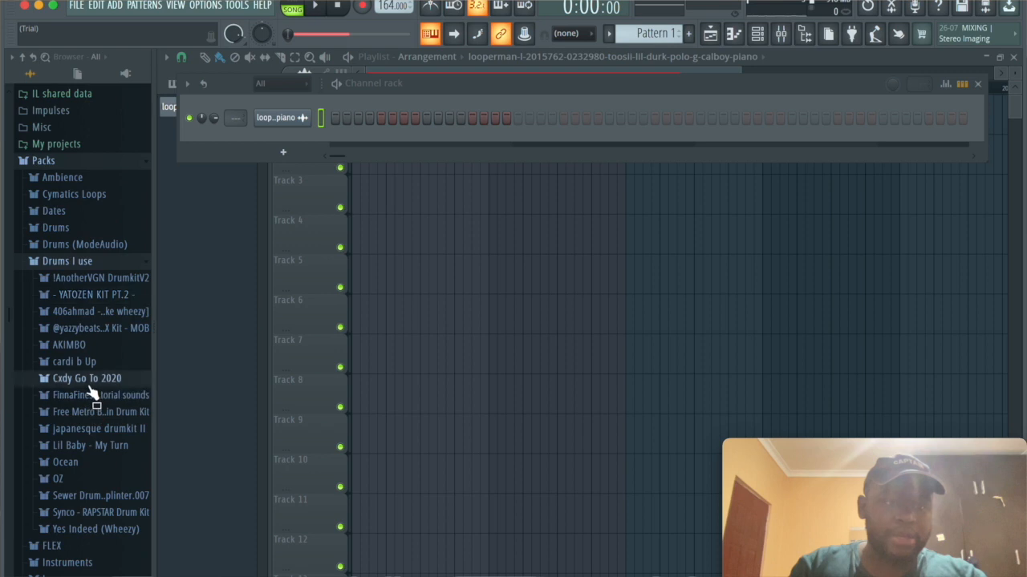
pyautogui.click(84, 422)
pyautogui.moveTo(85, 413); pyautogui.dragTo(320, 138)
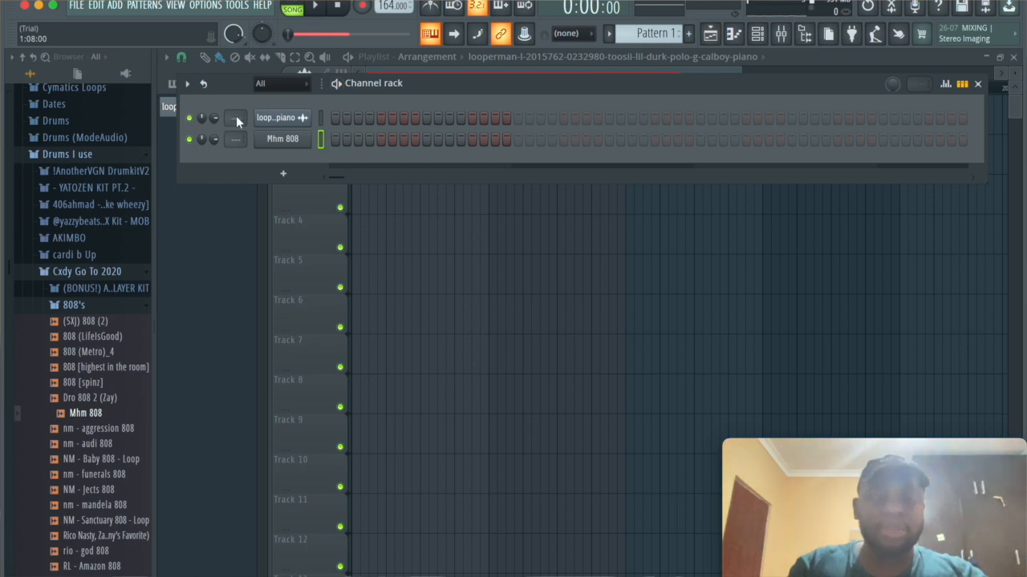
# Route the piano loop channel to mixer track Insert 1.
pyautogui.moveTo(235, 118); pyautogui.dragTo(235, 111)
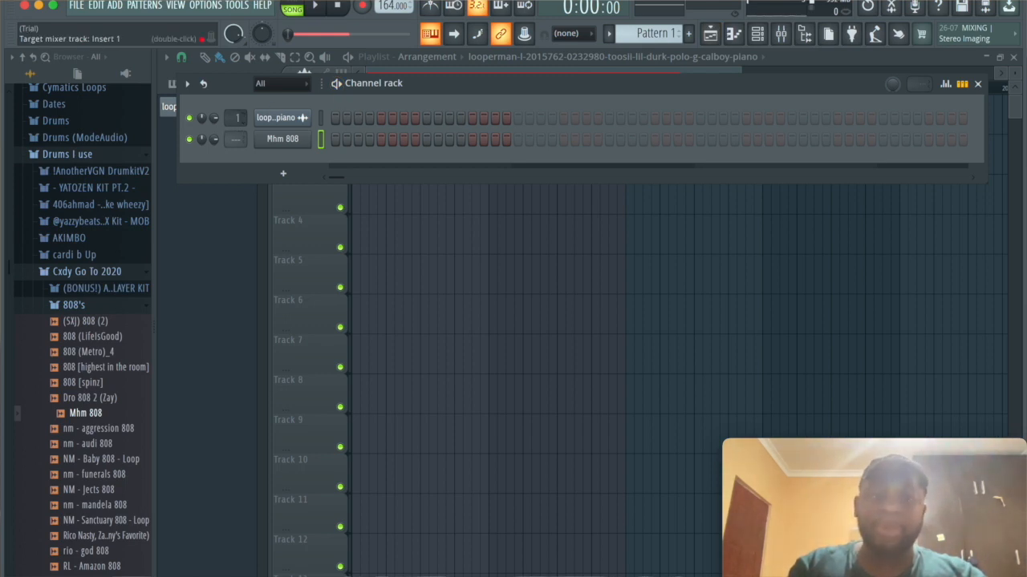
# Play the loop to check its signal on mixer Insert 1, and load Wave Candy into that track's effect slot 10.
pyautogui.click(782, 36)
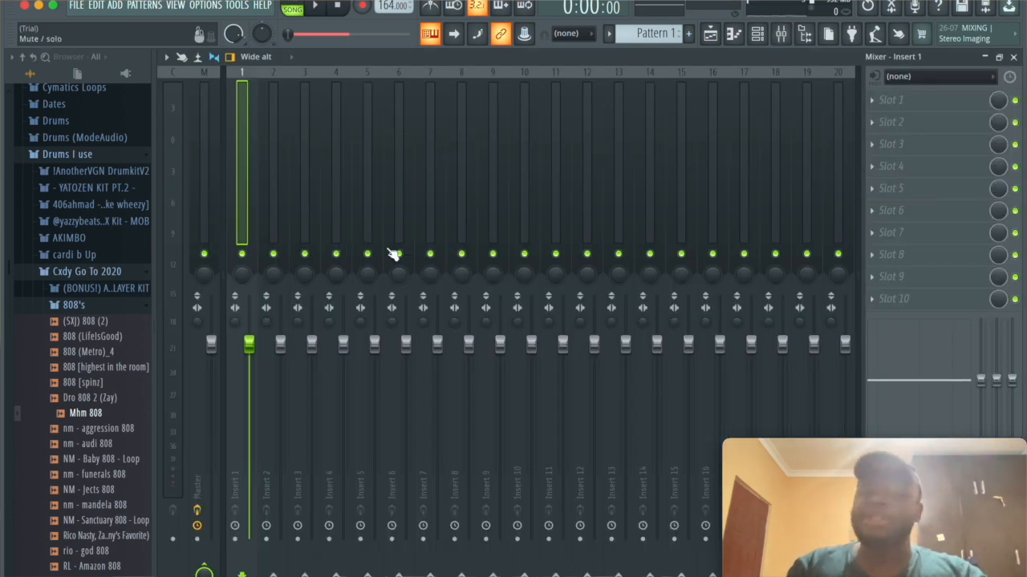
pyautogui.press('space')
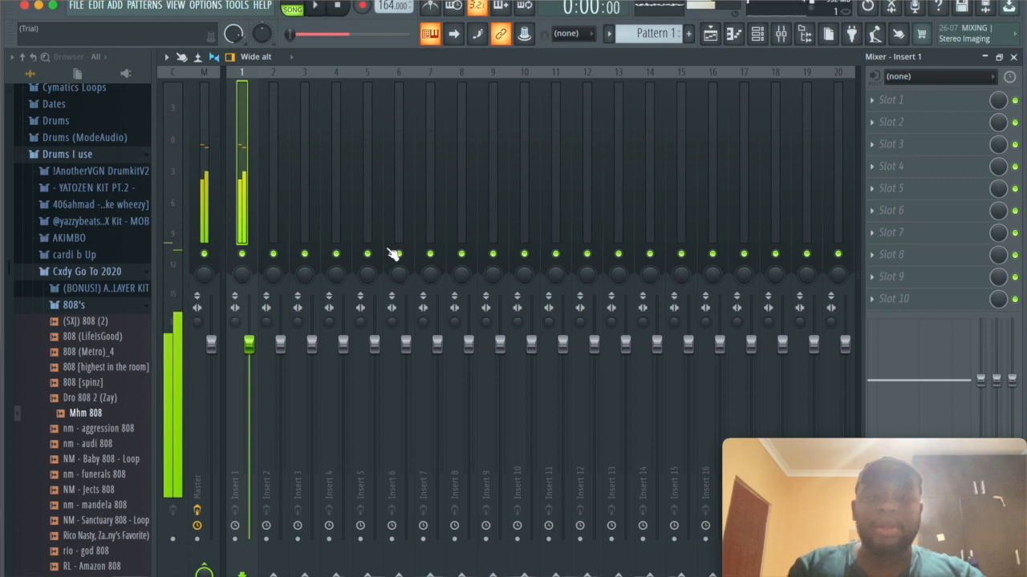
pyautogui.press('space')
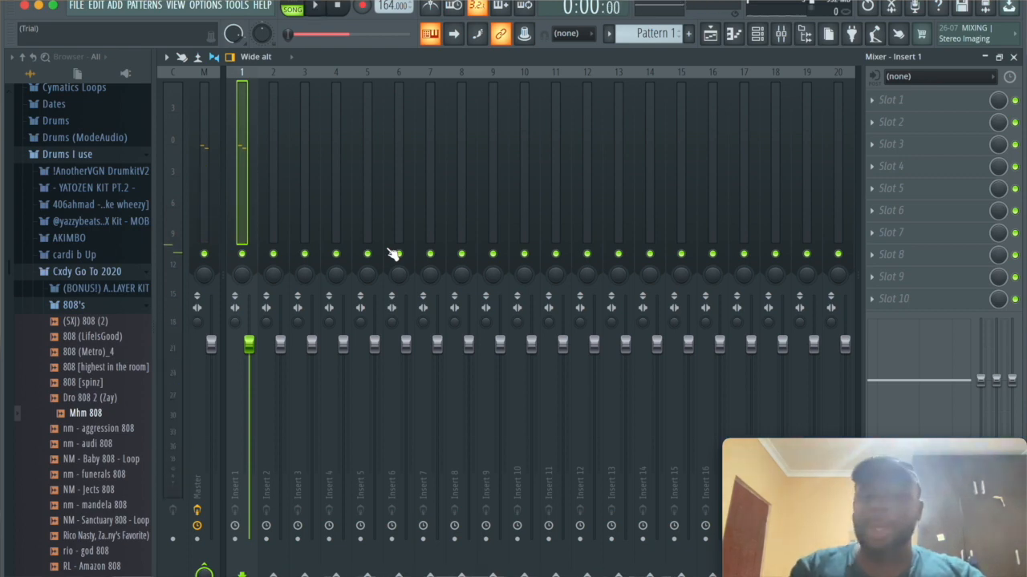
pyautogui.click(904, 297)
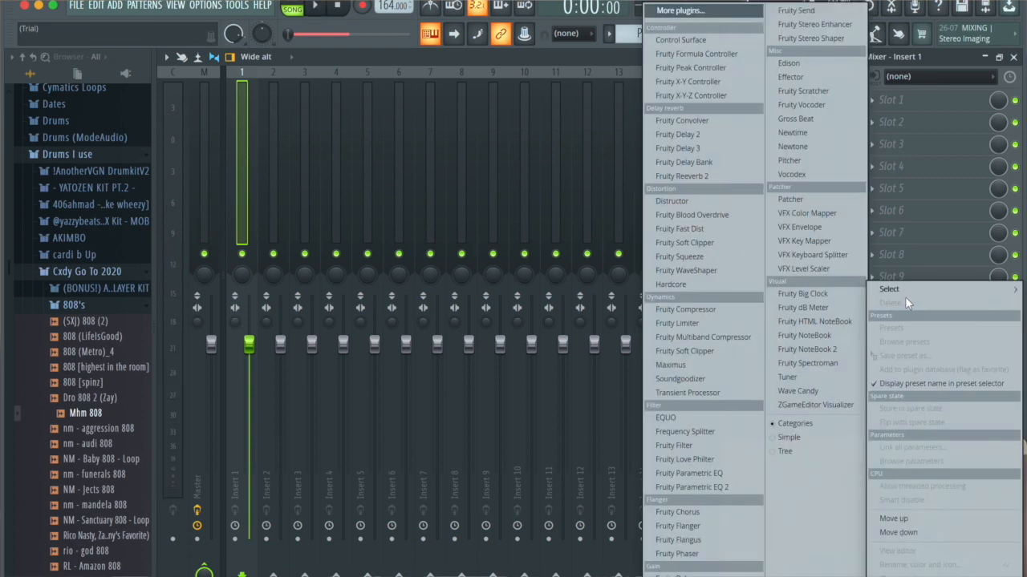
pyautogui.moveTo(890, 288)
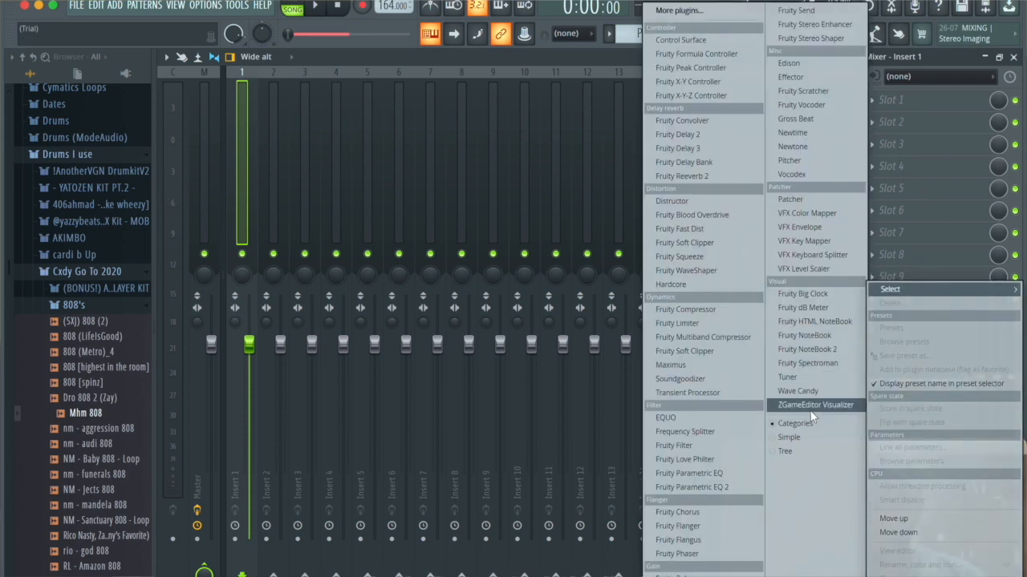
pyautogui.click(802, 391)
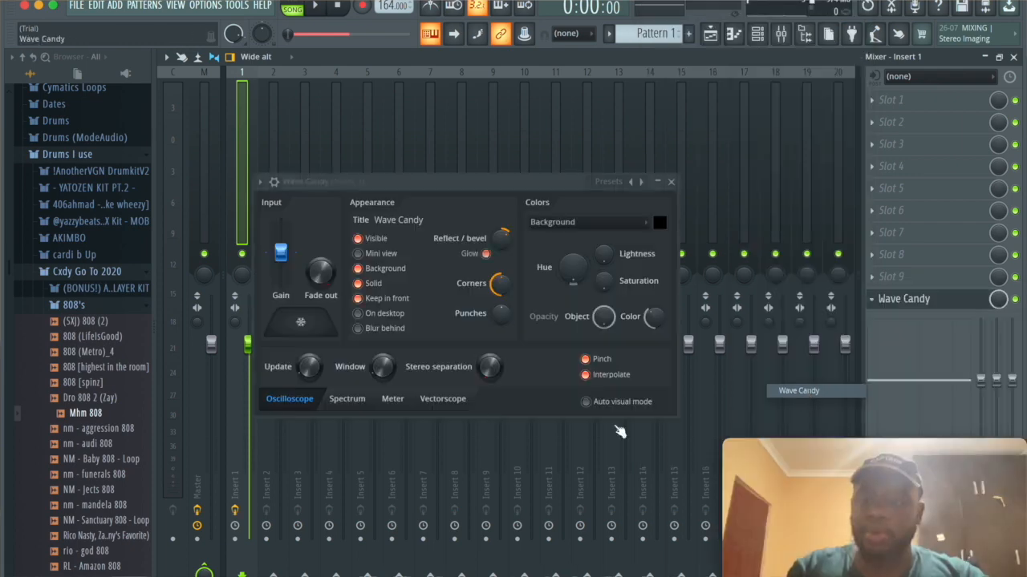
# Set Wave Candy to Spectrum mode with a maximum resolution of 8192 bands, and raise the frequency scale.
pyautogui.click(346, 399)
pyautogui.click(397, 369)
pyautogui.click(402, 496)
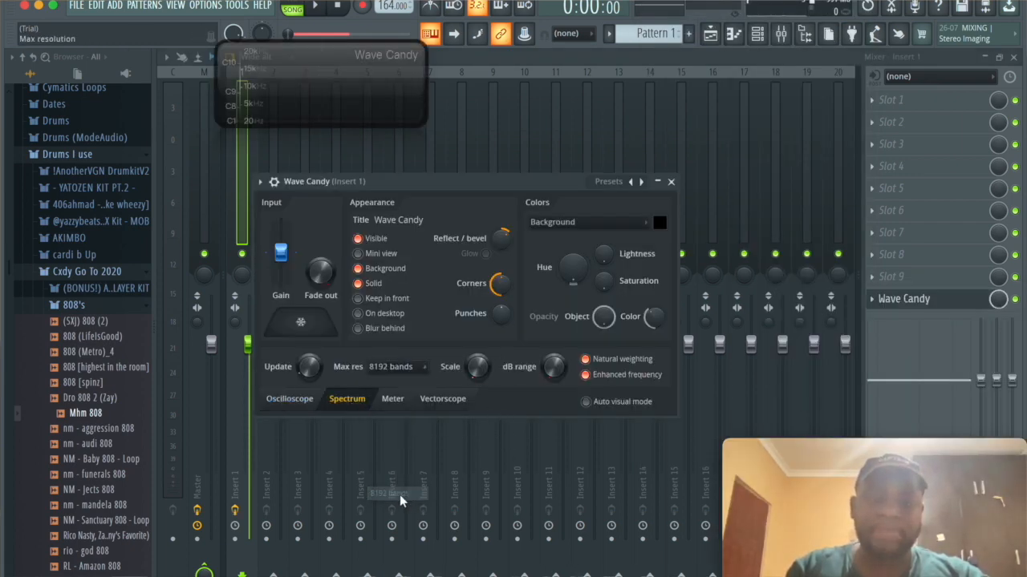
pyautogui.moveTo(470, 379); pyautogui.dragTo(469, 362)
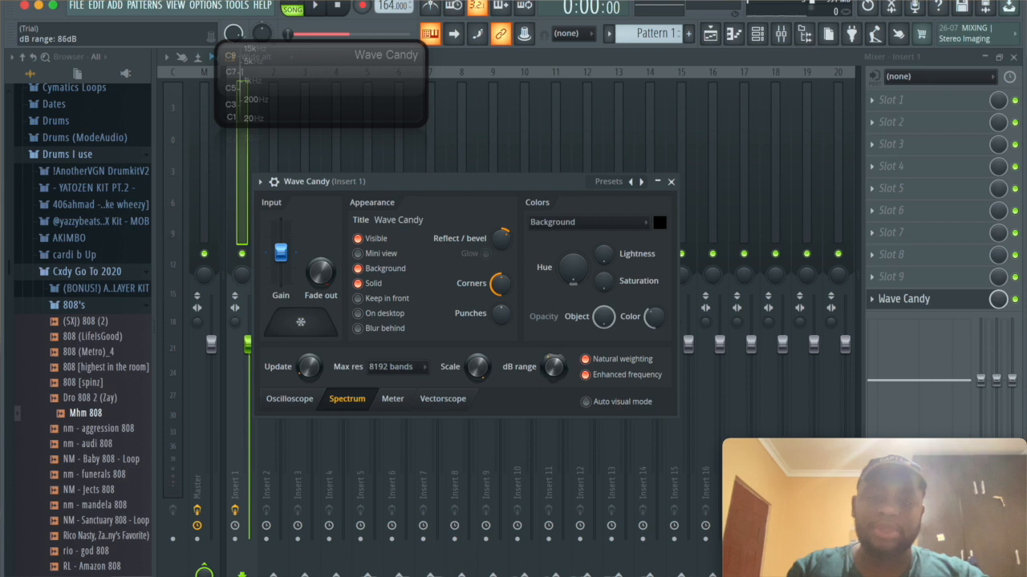
# Move the Wave Candy settings window out of the way and enlarge the floating spectrum display to fill most of the mixer area.
pyautogui.moveTo(532, 188); pyautogui.dragTo(802, 100)
pyautogui.moveTo(656, 139); pyautogui.dragTo(231, 509)
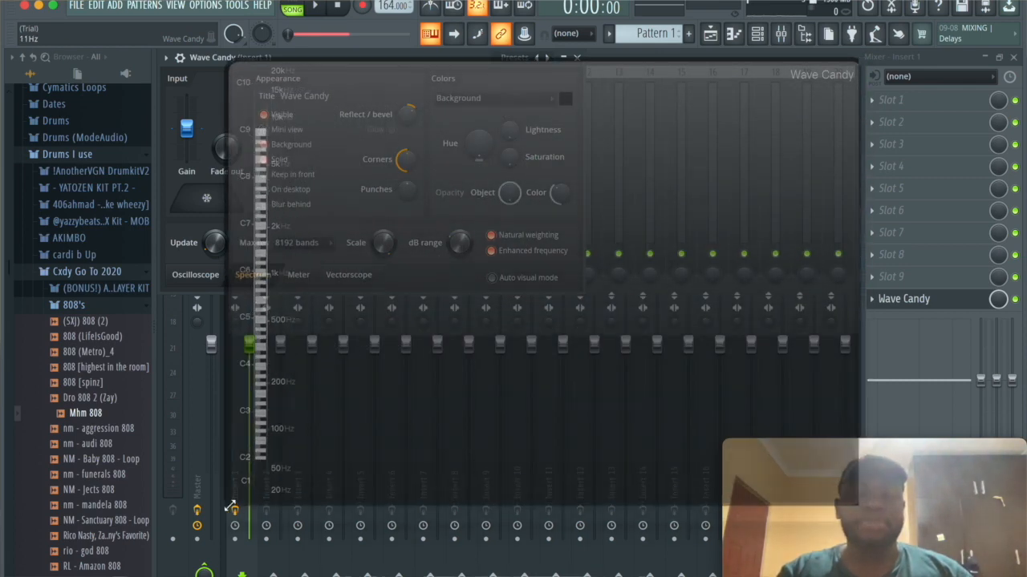
pyautogui.moveTo(449, 401); pyautogui.dragTo(507, 370)
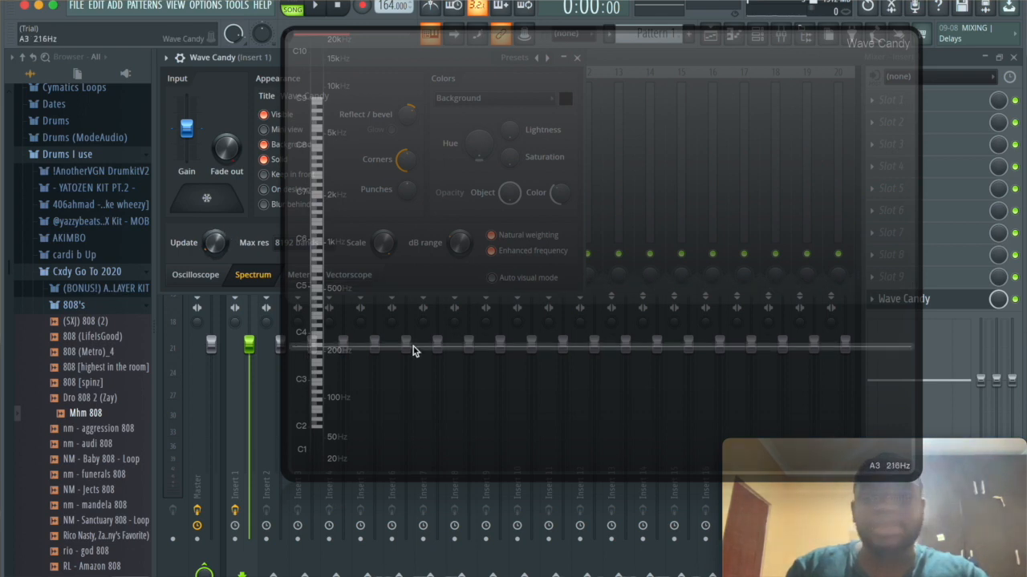
# Play the piano loop and freeze the Wave Candy spectrum once its notes are captured.
pyautogui.press('space')
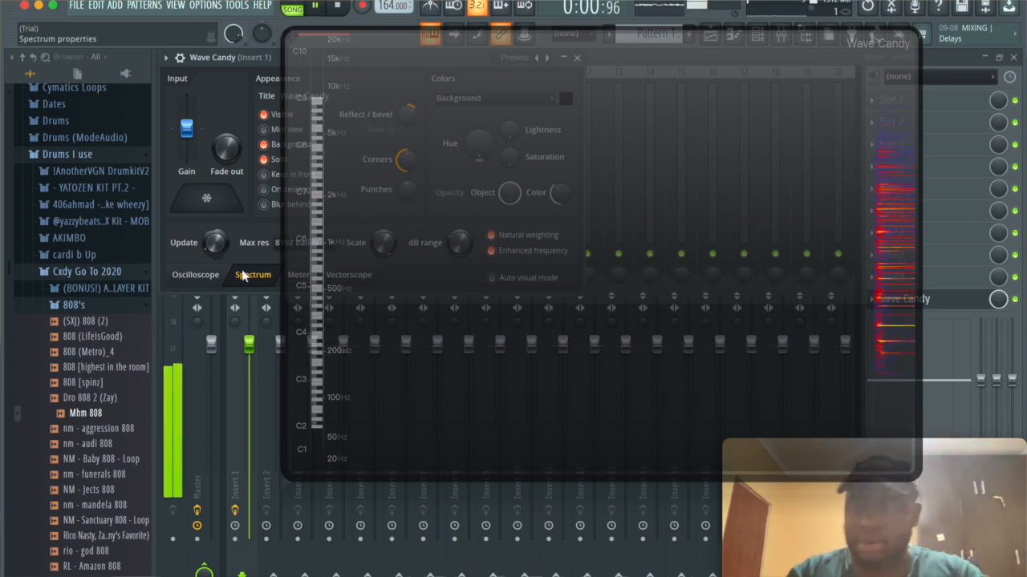
pyautogui.click(207, 200)
pyautogui.press('space')
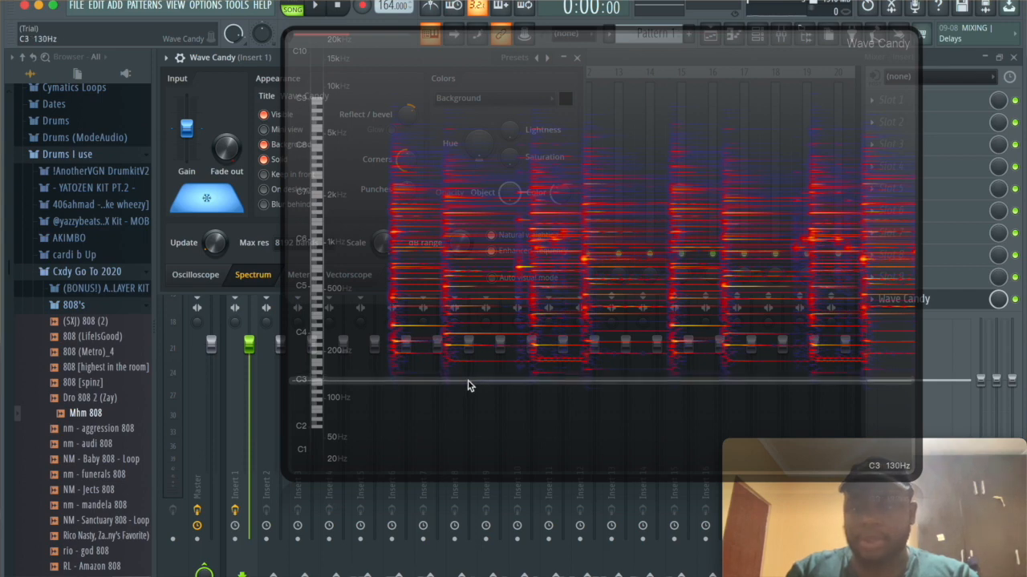
# Place a D5 note at the start of bar 1 in the Mhm 808 piano roll, with the spectrum display moved aside.
pyautogui.moveTo(731, 69); pyautogui.dragTo(784, 110)
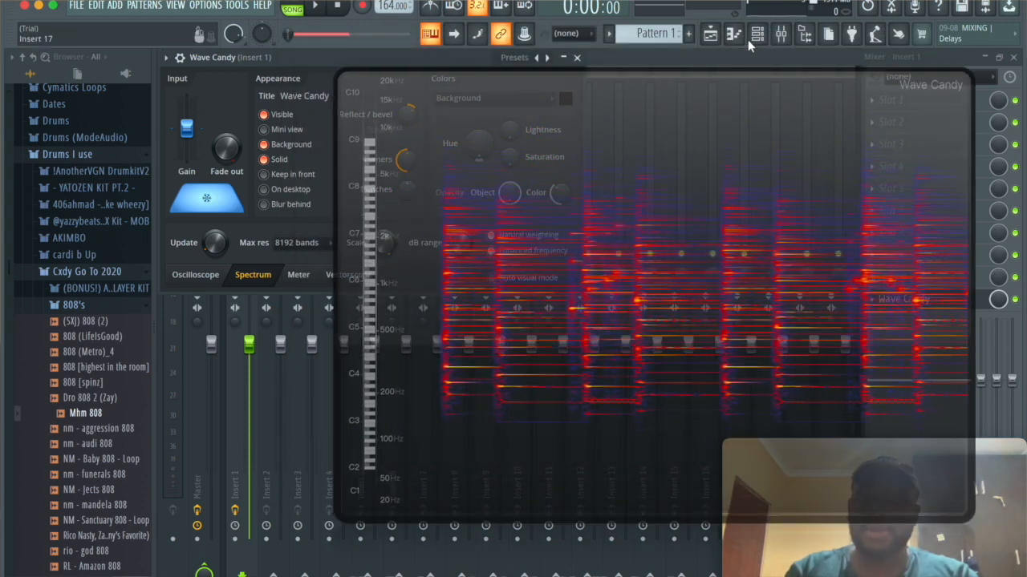
pyautogui.click(745, 37)
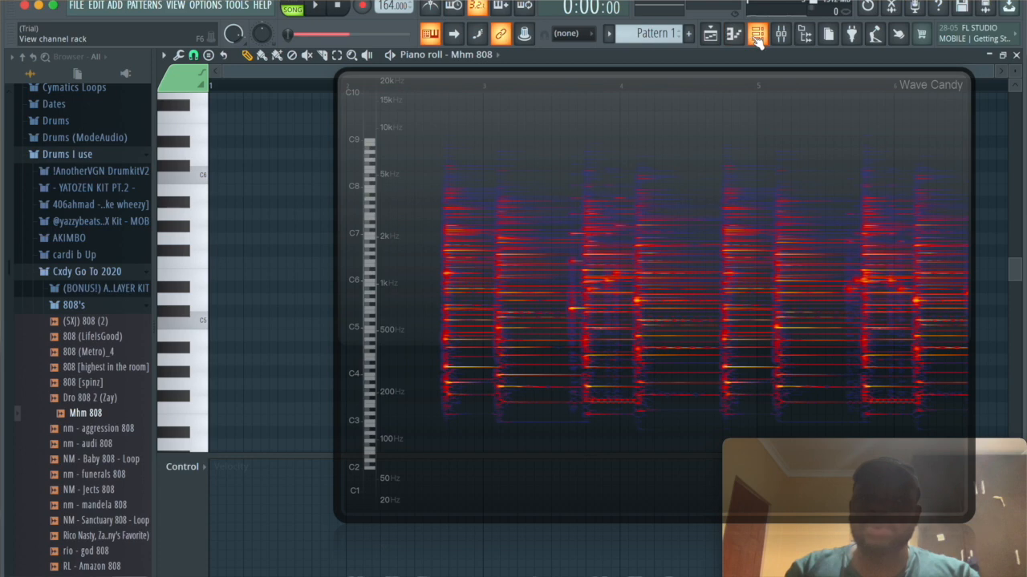
pyautogui.click(756, 35)
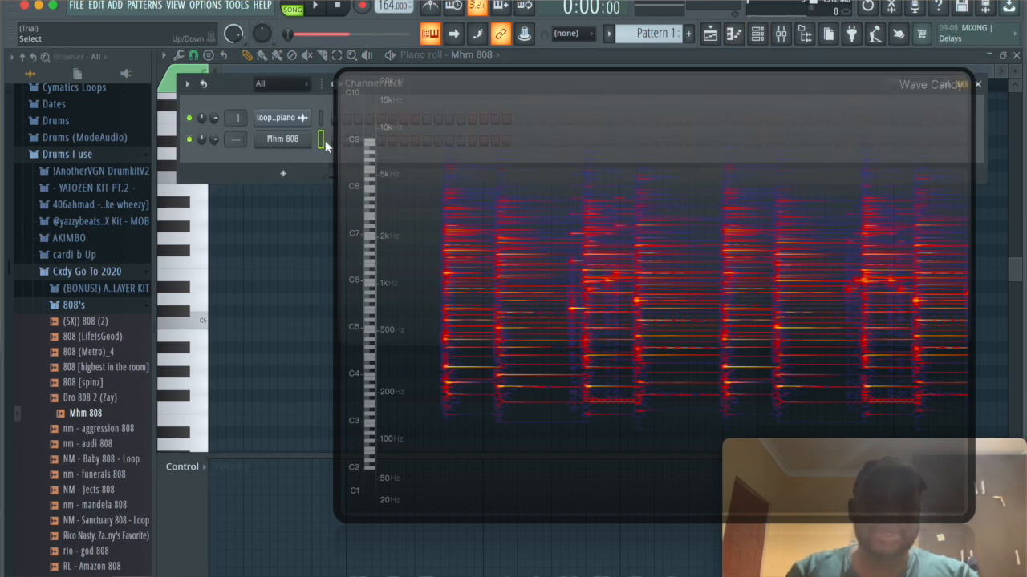
pyautogui.click(736, 36)
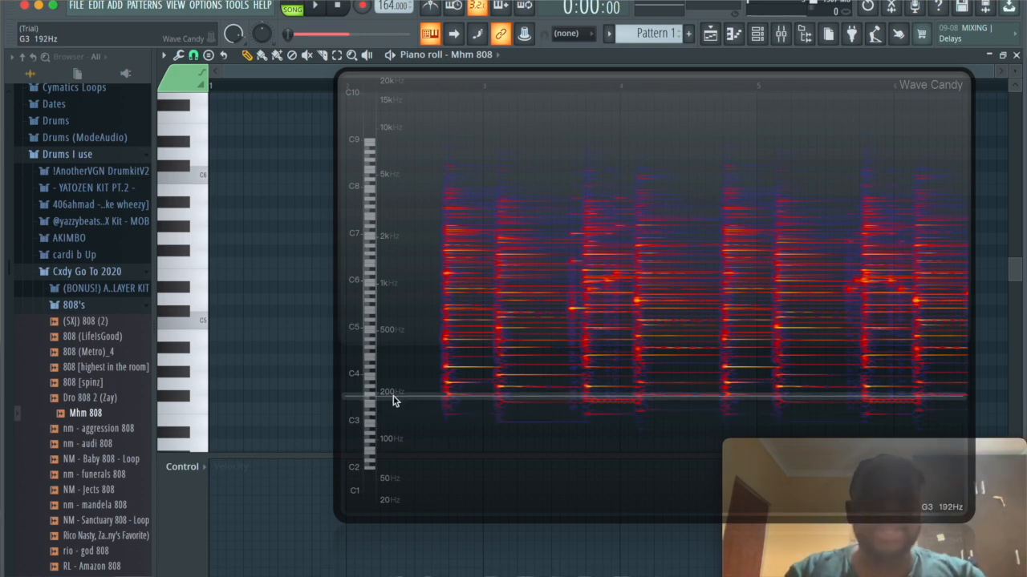
pyautogui.moveTo(528, 289); pyautogui.dragTo(648, 289)
pyautogui.press('space')
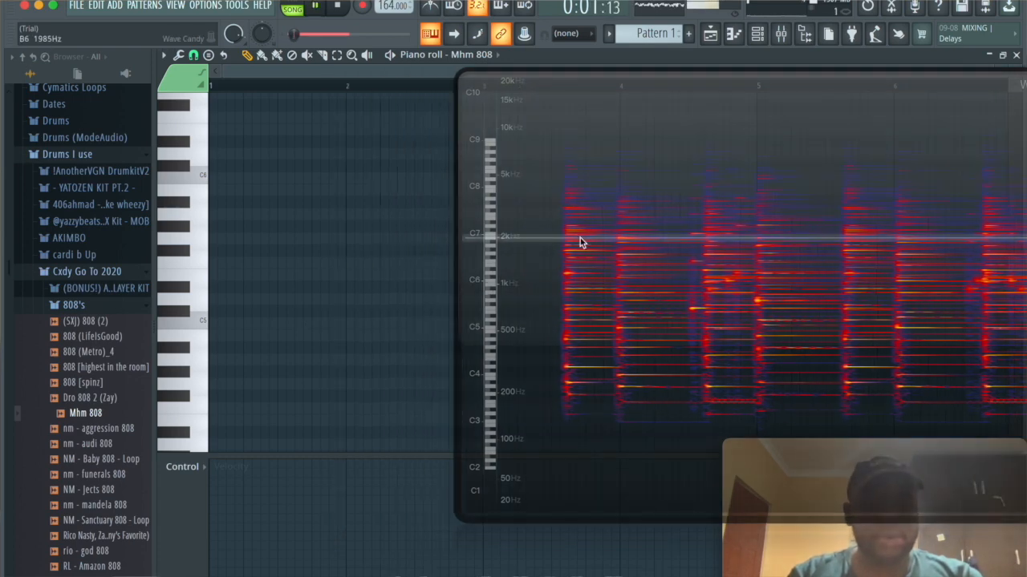
pyautogui.press('space')
pyautogui.click(217, 300)
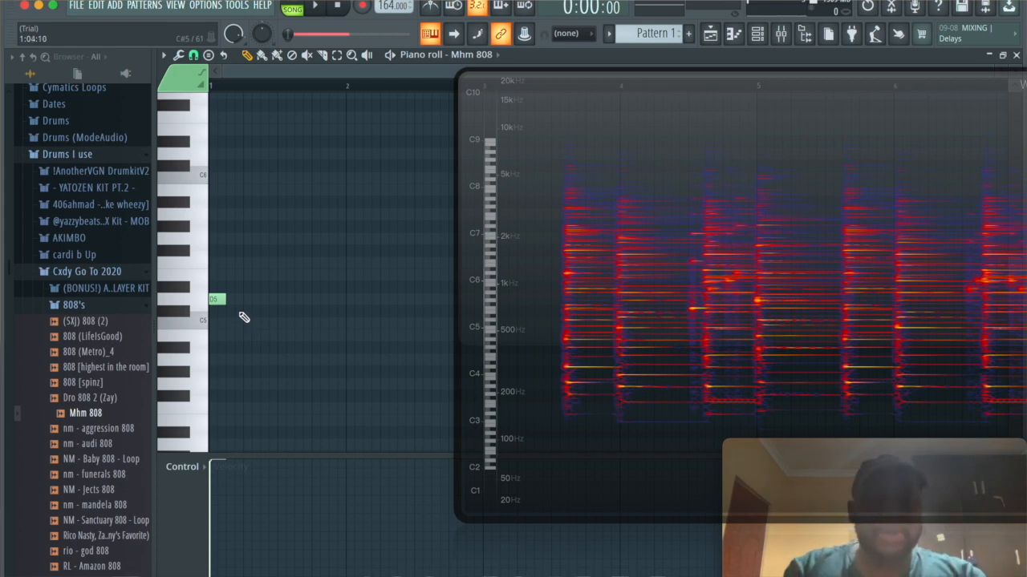
# Place Pattern 1 on playlist Track 2 at bar 1, beneath the piano loop.
pyautogui.press('space')
pyautogui.press('space')
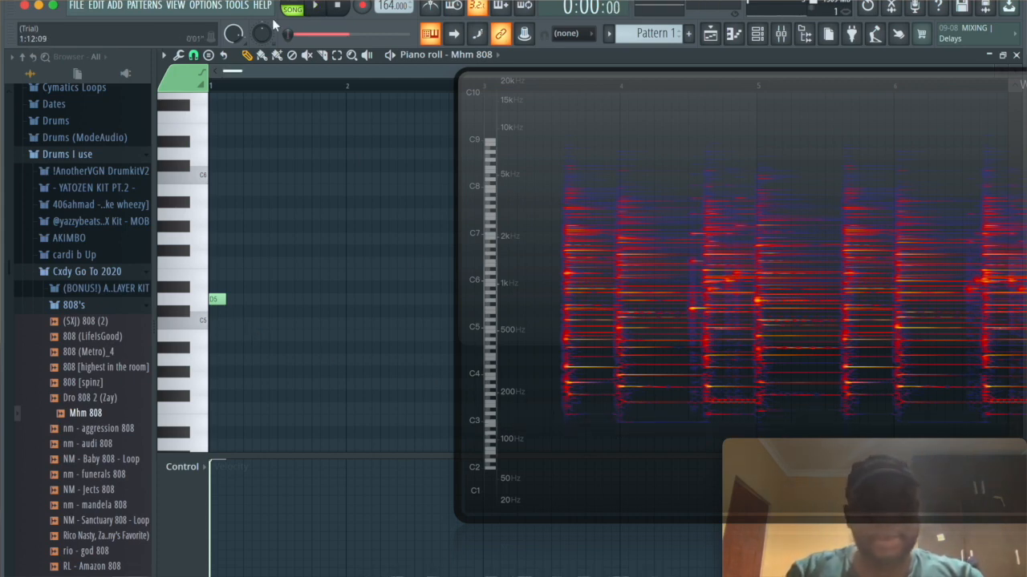
pyautogui.click(710, 33)
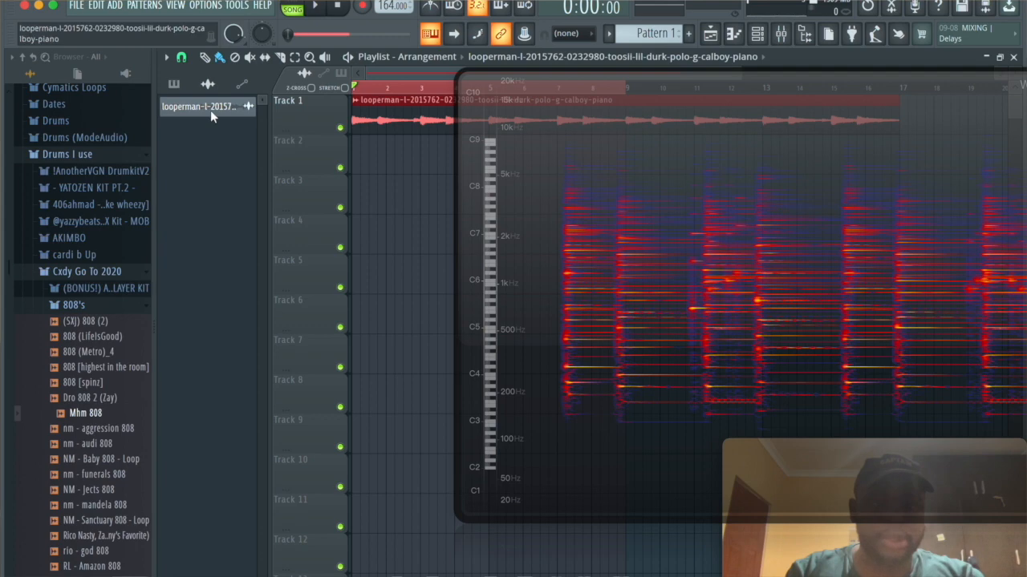
pyautogui.click(173, 84)
pyautogui.moveTo(188, 106); pyautogui.dragTo(358, 154)
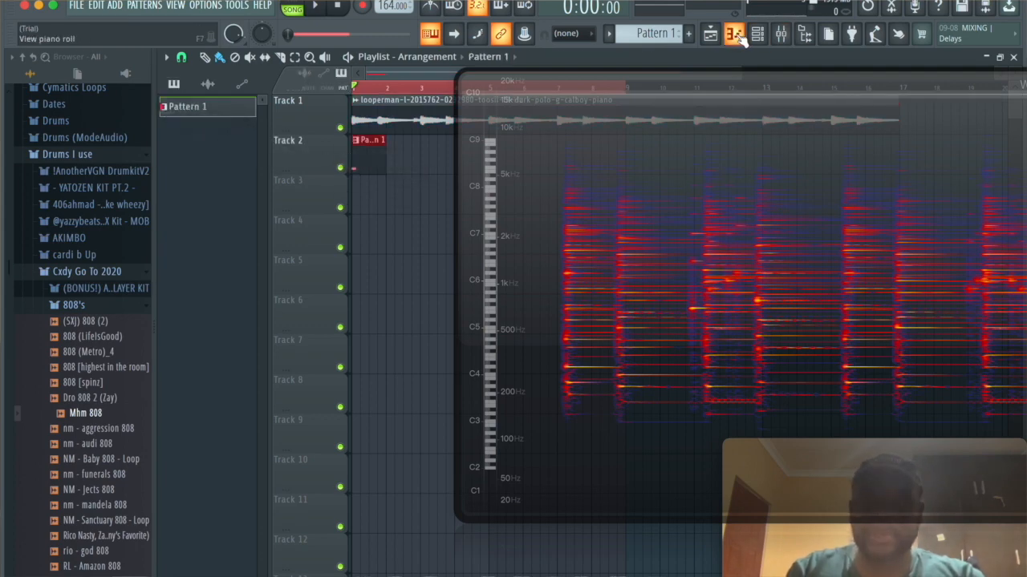
# Play the 808 against the loop and add a second D5 note at step 7 of bar 1.
pyautogui.click(734, 35)
pyautogui.press('space')
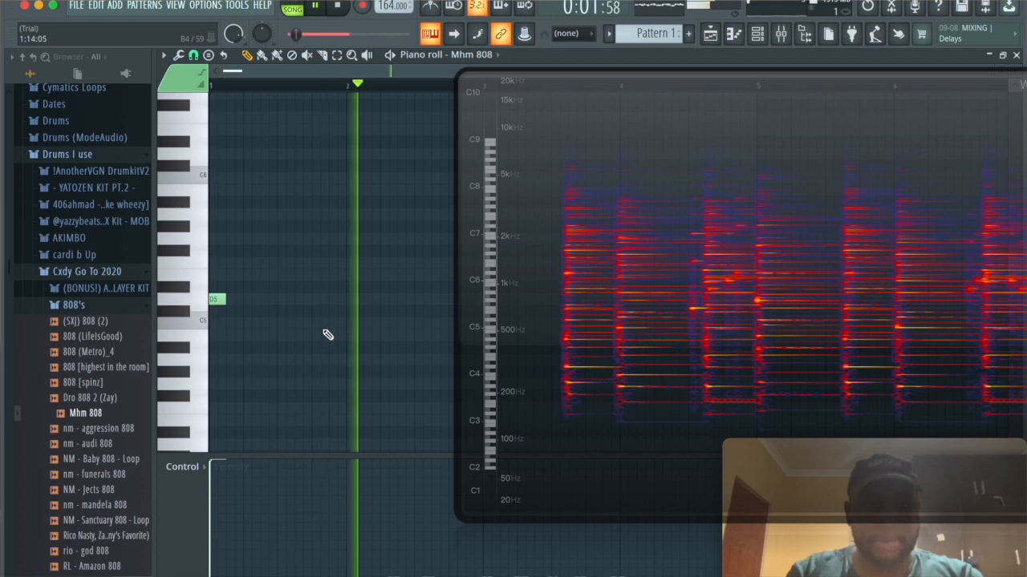
pyautogui.press('space')
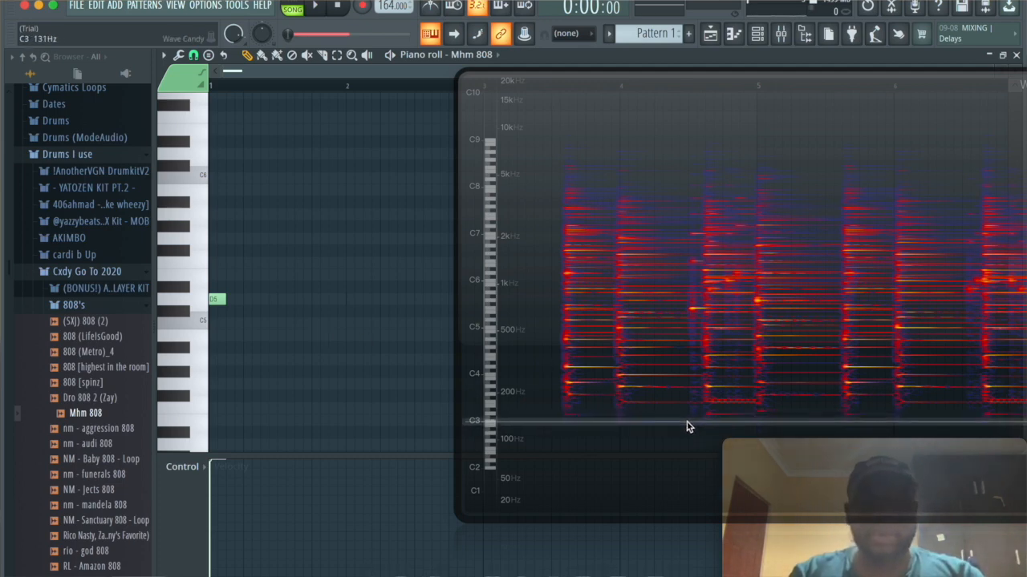
pyautogui.press('space')
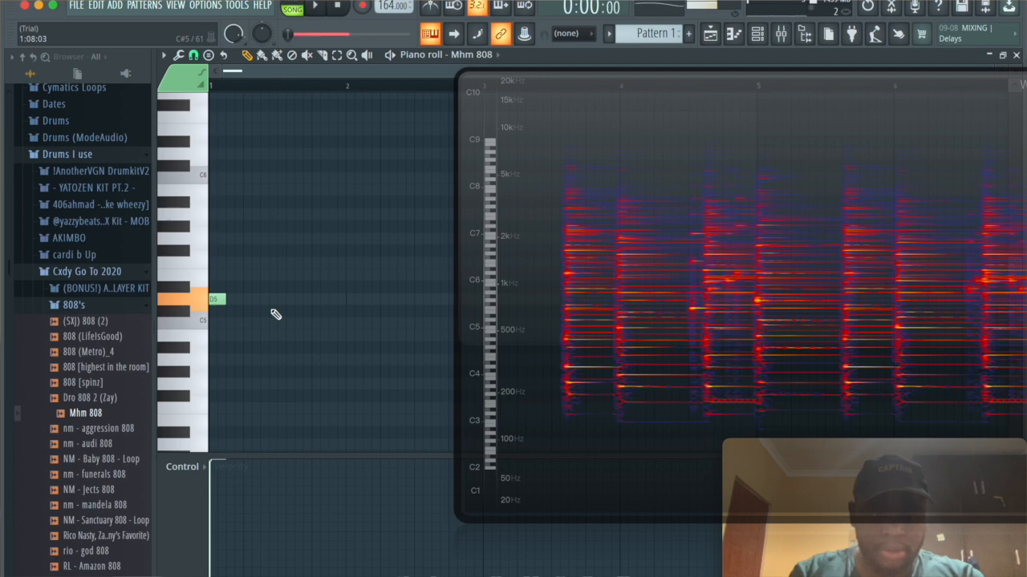
pyautogui.click(265, 300)
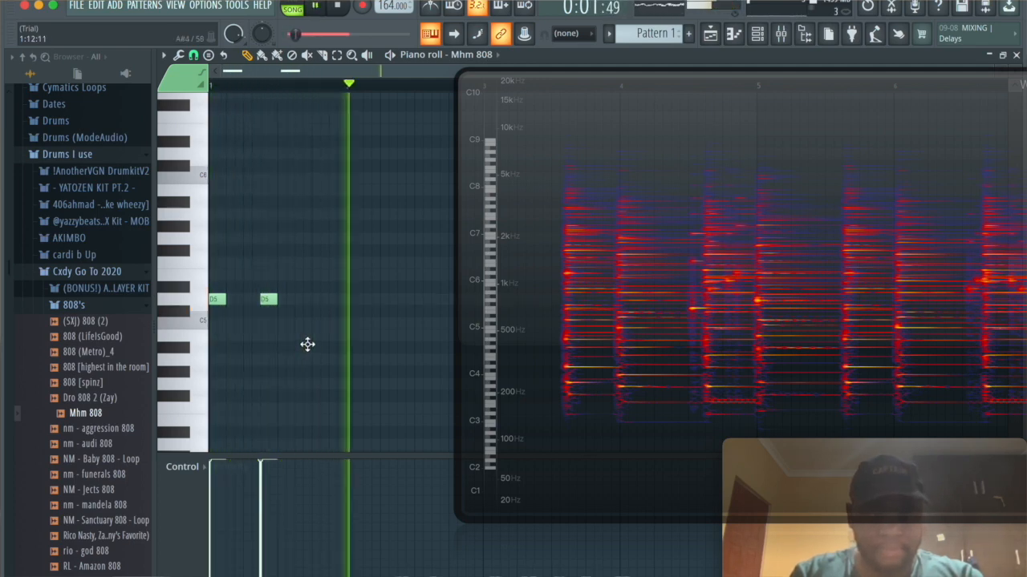
pyautogui.press('space')
# Add a C5 note at step 13 of bar 1 in the Mhm 808 piano roll and play it back.
pyautogui.click(314, 325)
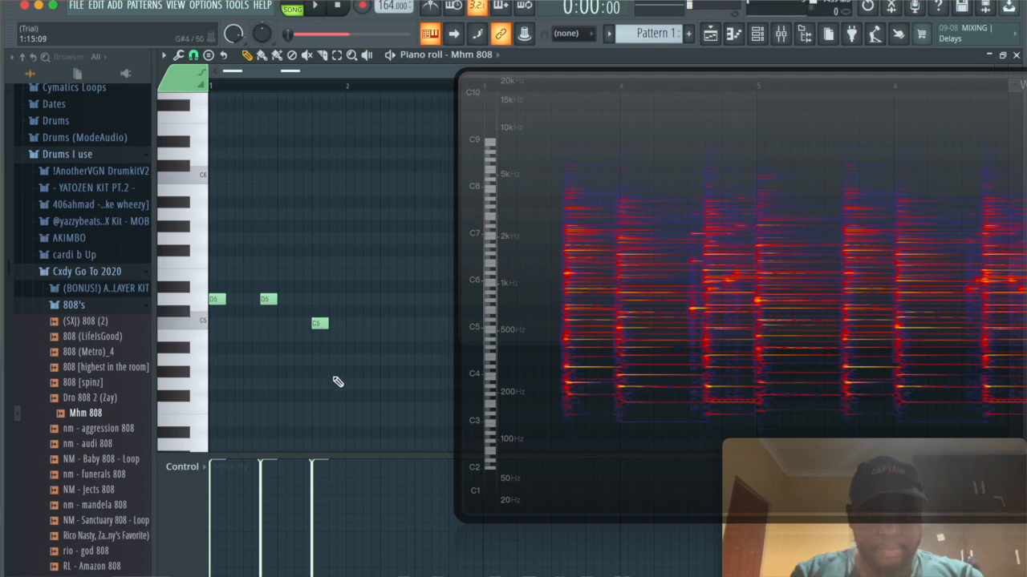
pyautogui.press('space')
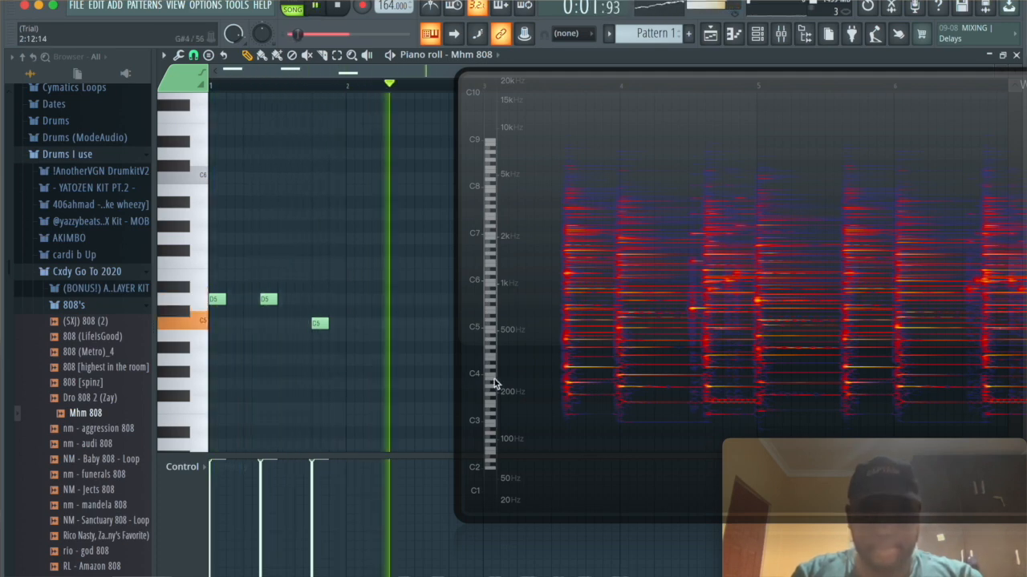
pyautogui.press('space')
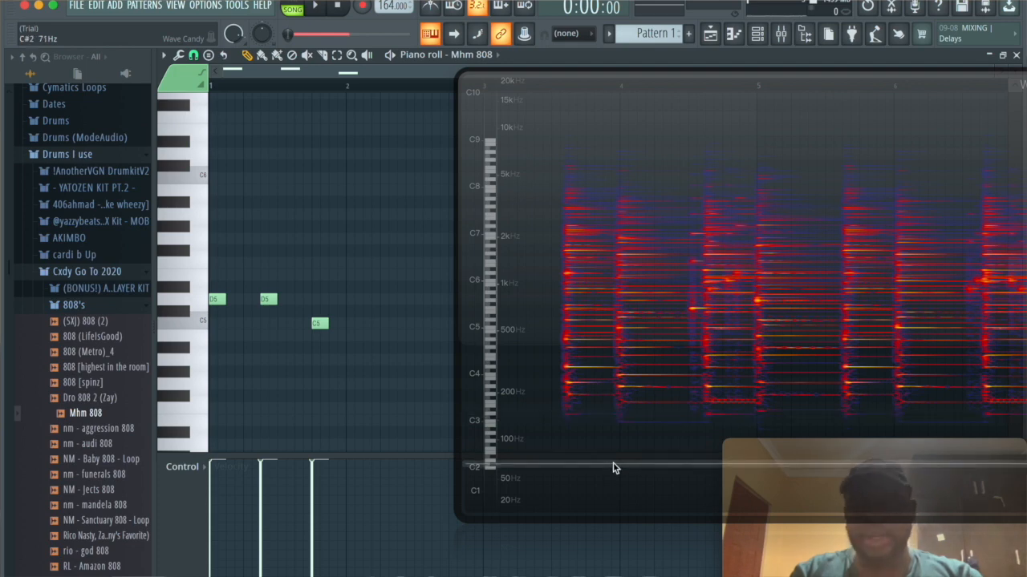
# Add a D5 note at the start of bar 3 and C5 notes at steps 5 and 11 of bar 2.
pyautogui.press('space')
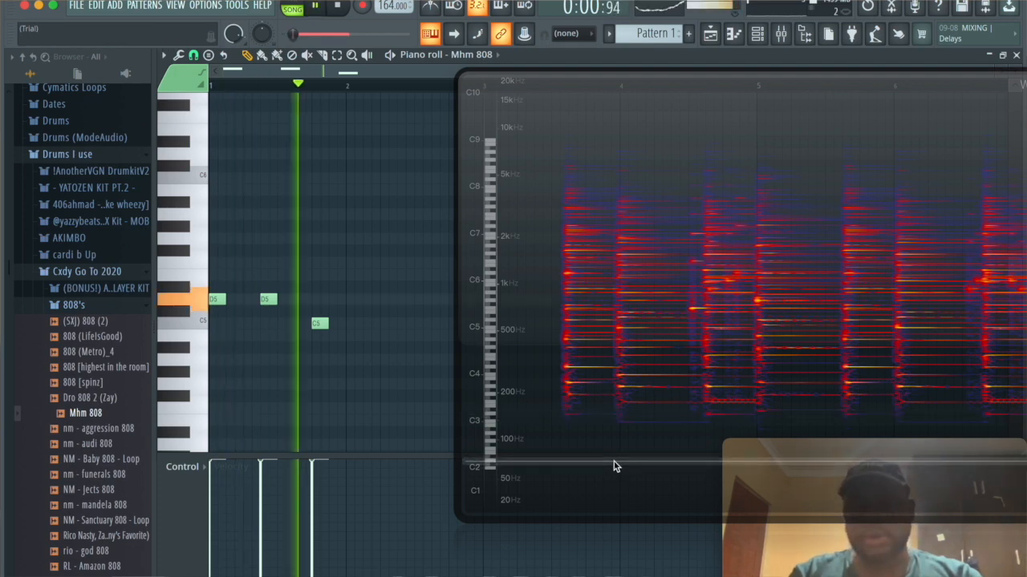
pyautogui.moveTo(624, 453); pyautogui.dragTo(736, 436)
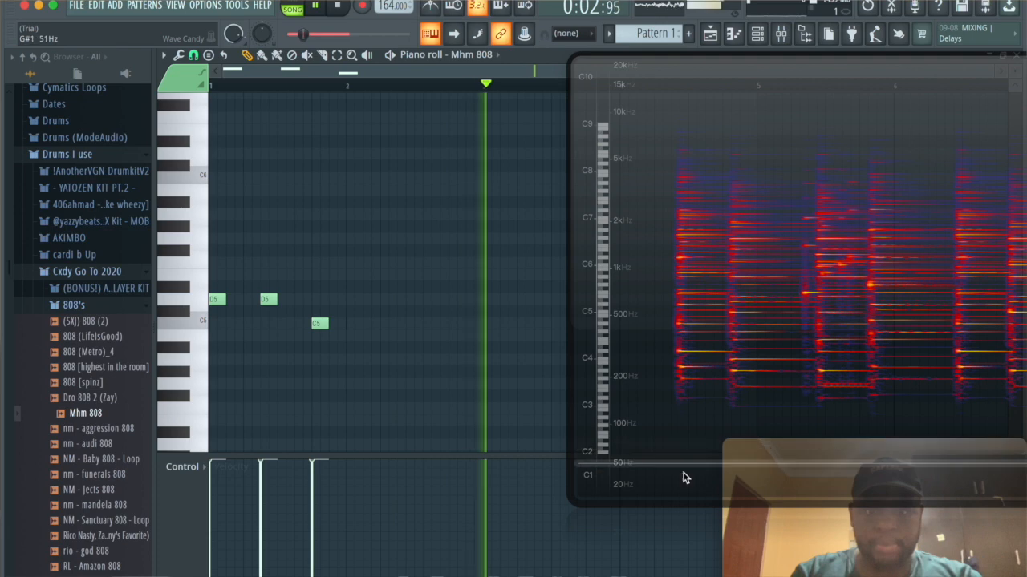
pyautogui.press('space')
pyautogui.click(491, 324)
pyautogui.moveTo(493, 324); pyautogui.dragTo(489, 296)
pyautogui.click(385, 324)
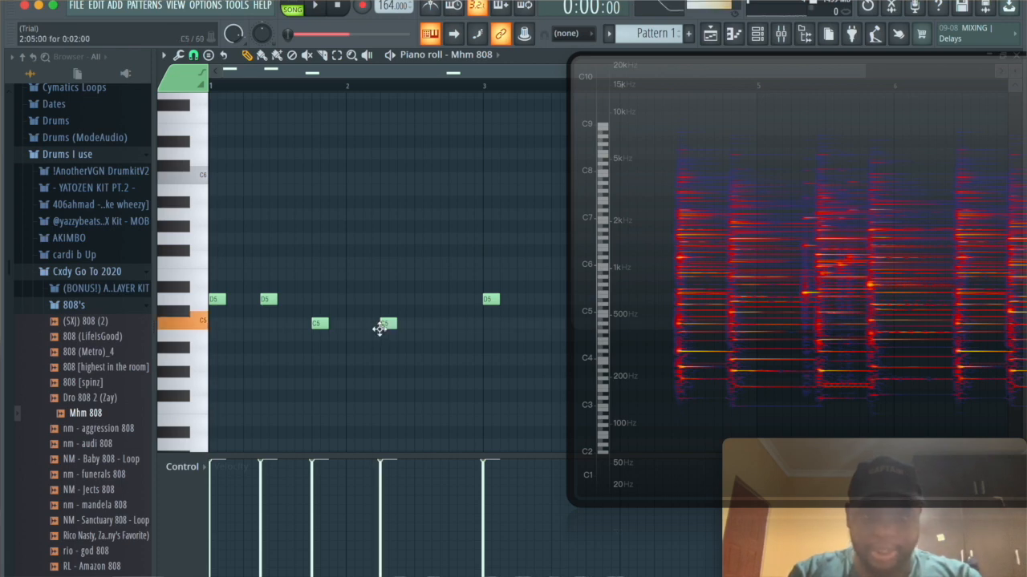
pyautogui.click(437, 324)
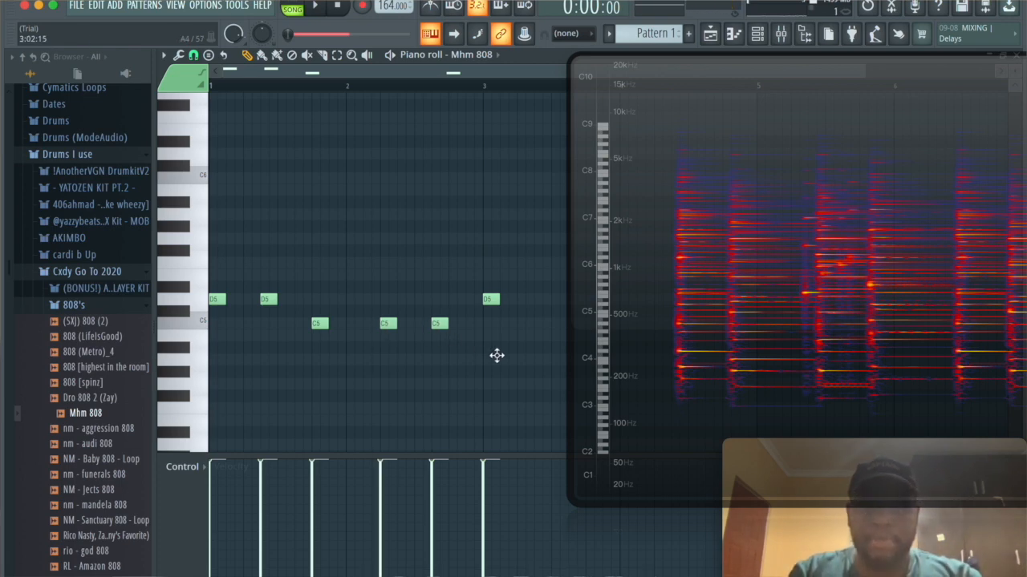
# Play back the 808 notes and move the spectrum display farther aside to uncover the piano roll up to bar 4.
pyautogui.press('space')
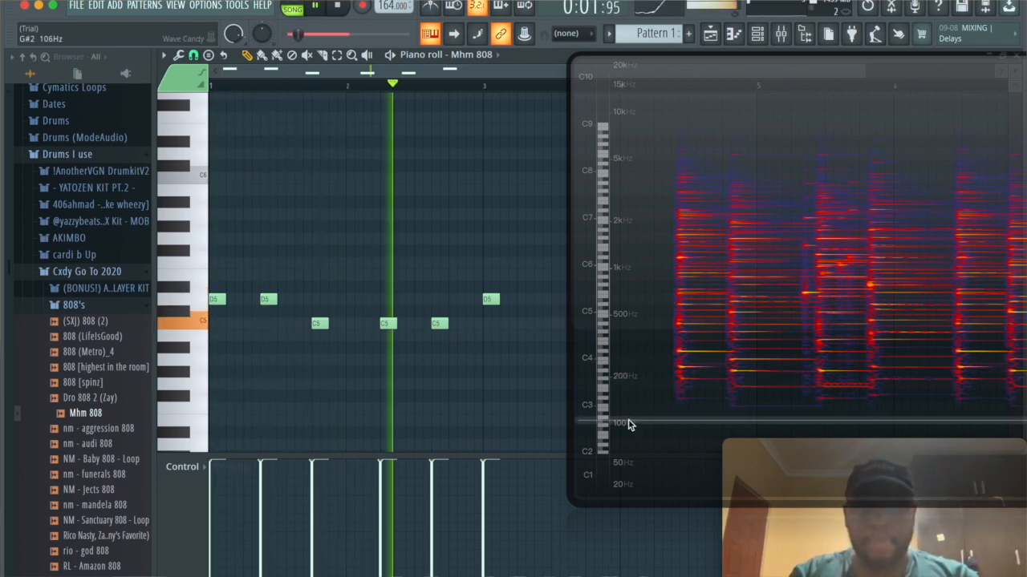
pyautogui.press('space')
pyautogui.moveTo(664, 415); pyautogui.dragTo(733, 401)
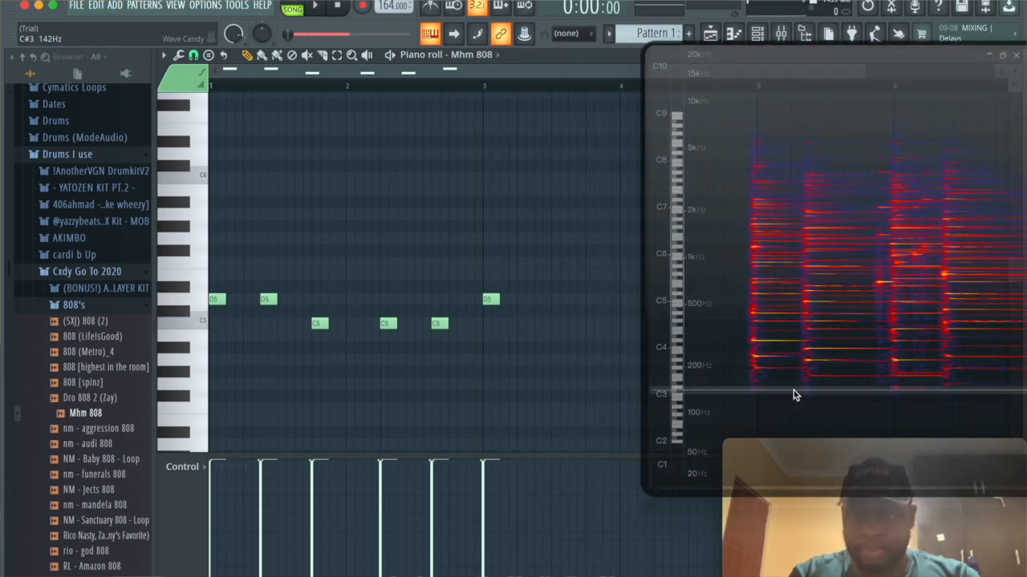
pyautogui.moveTo(839, 406)
pyautogui.mouseDown()
pyautogui.moveTo(779, 404)
pyautogui.moveTo(845, 392)
pyautogui.mouseUp()
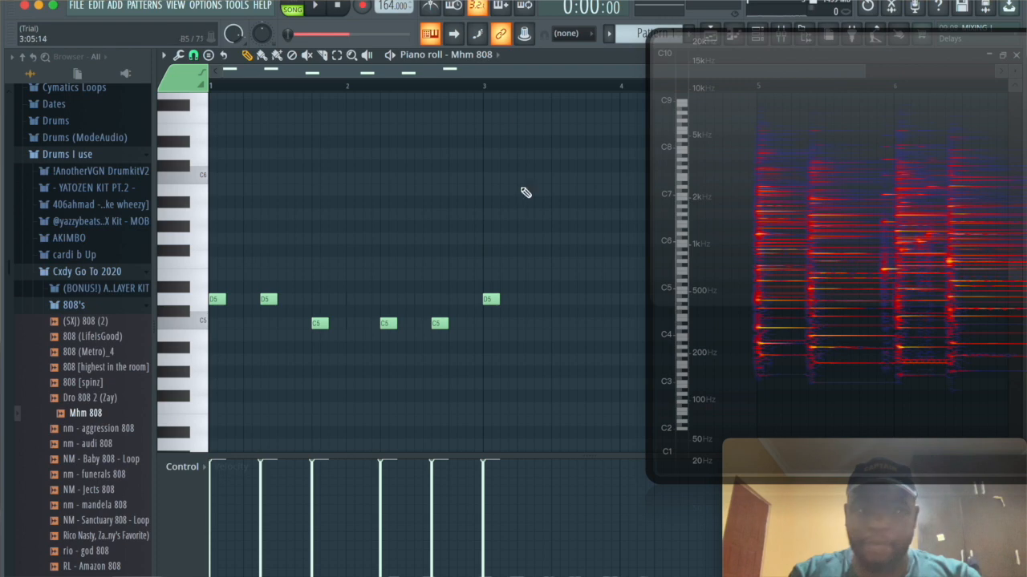
# Reposition the Wave Candy spectrum over the piano roll to read the bass notes for bars 3 and 4 and compare them with the 808 notes.
pyautogui.moveTo(761, 251); pyautogui.dragTo(522, 238)
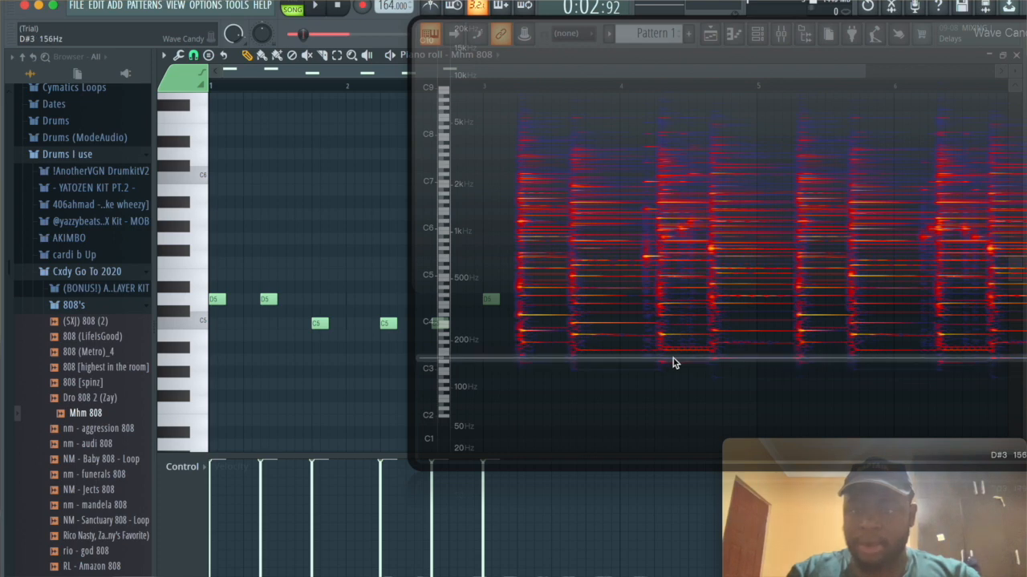
pyautogui.moveTo(675, 369); pyautogui.dragTo(718, 370)
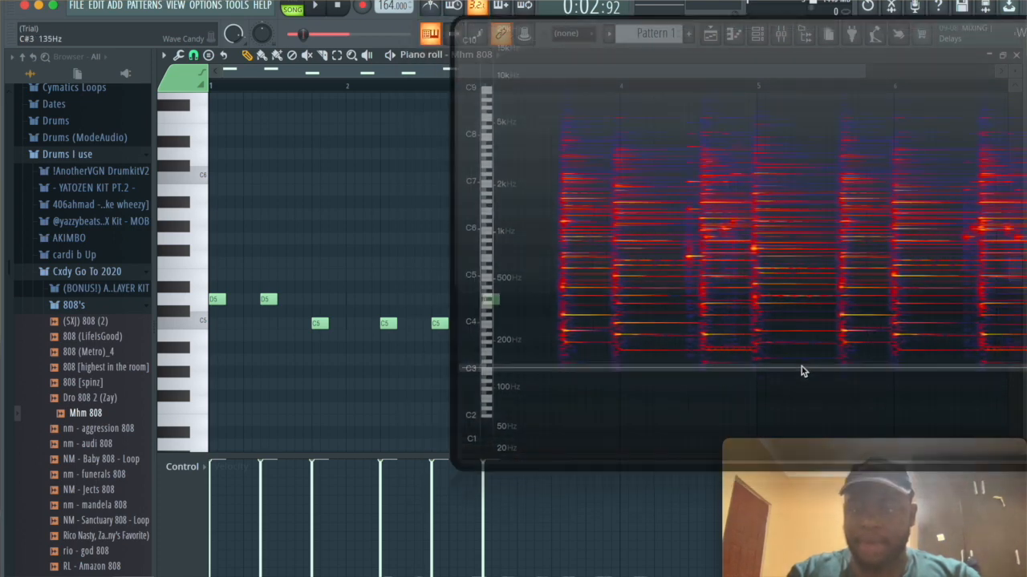
pyautogui.moveTo(795, 373); pyautogui.dragTo(897, 388)
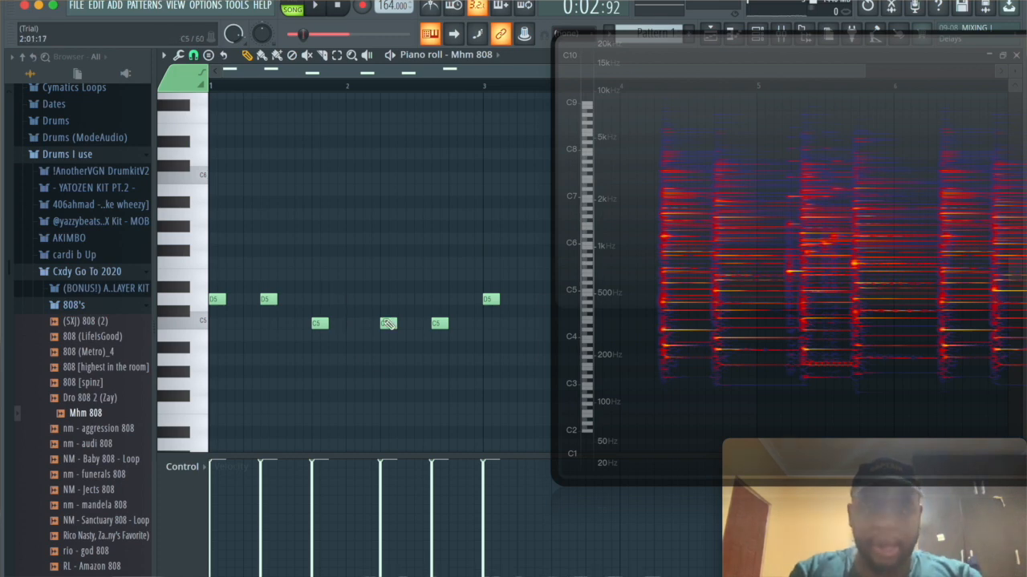
pyautogui.moveTo(670, 310); pyautogui.dragTo(796, 338)
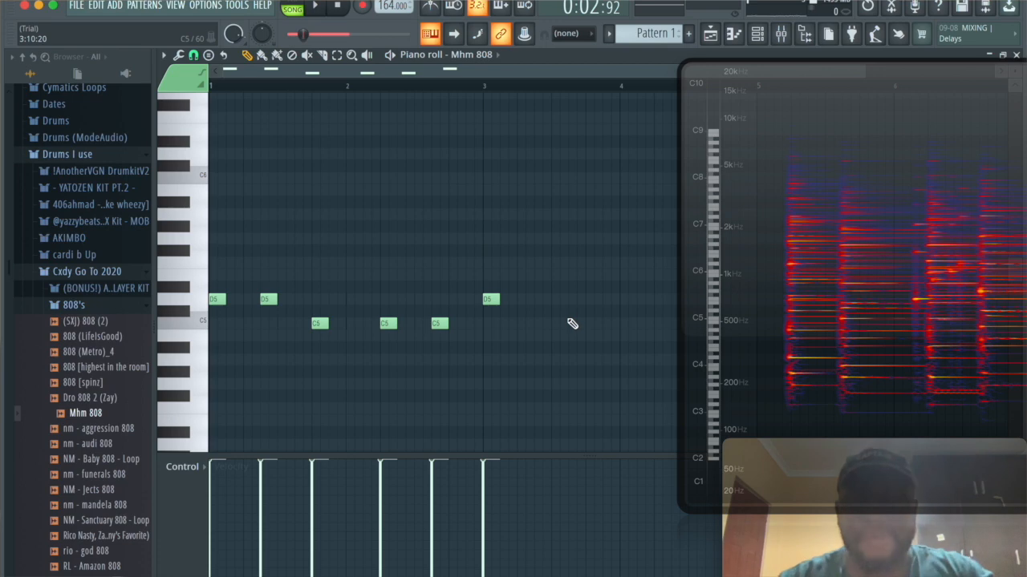
pyautogui.press('space')
pyautogui.press('space')
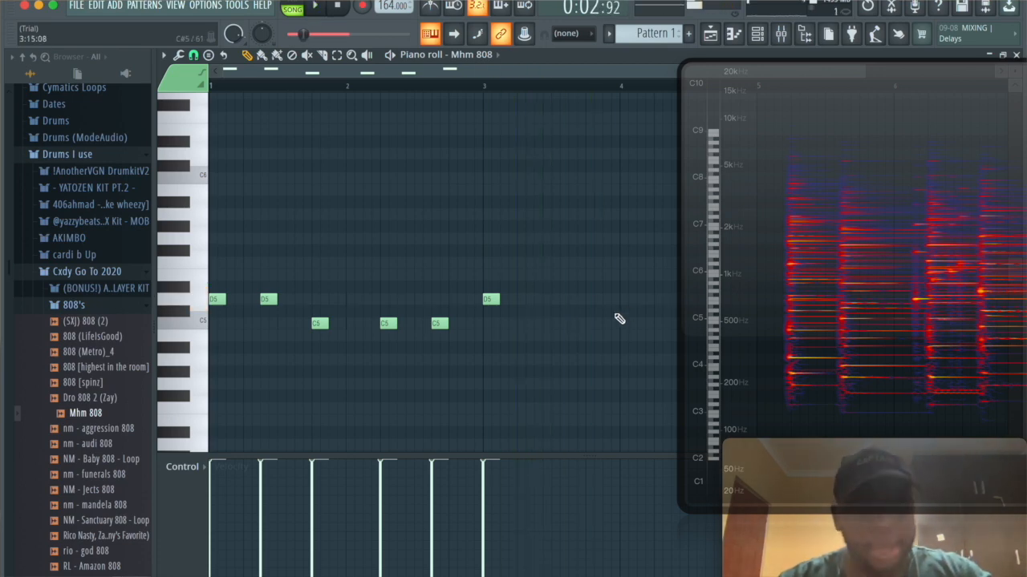
pyautogui.moveTo(914, 418); pyautogui.dragTo(863, 386)
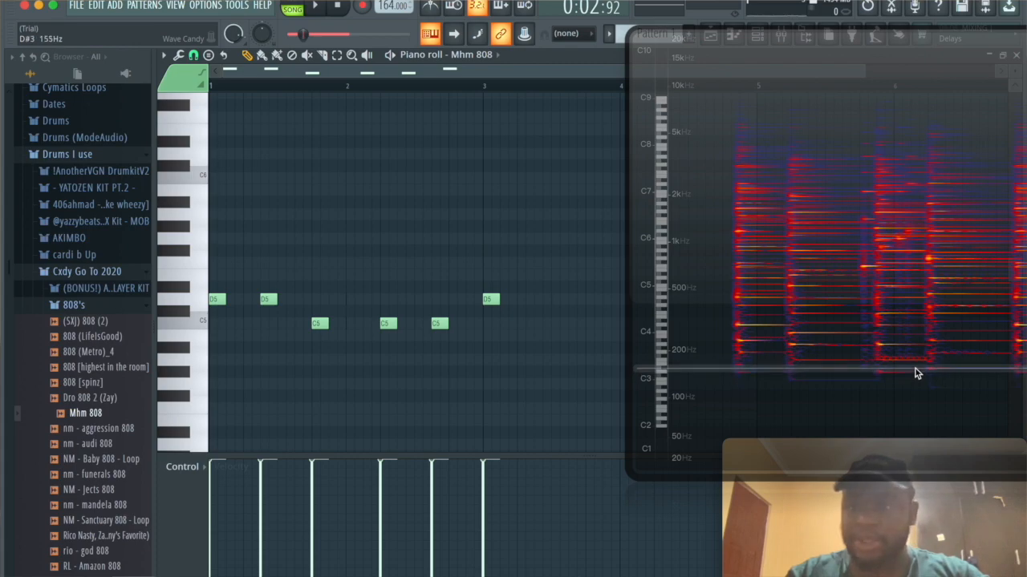
# Move the spectrum display aside and delete Wave Candy from slot 10 of mixer track Insert 1.
pyautogui.moveTo(723, 362); pyautogui.dragTo(469, 268)
pyautogui.moveTo(575, 294); pyautogui.dragTo(300, 297)
pyautogui.click(780, 34)
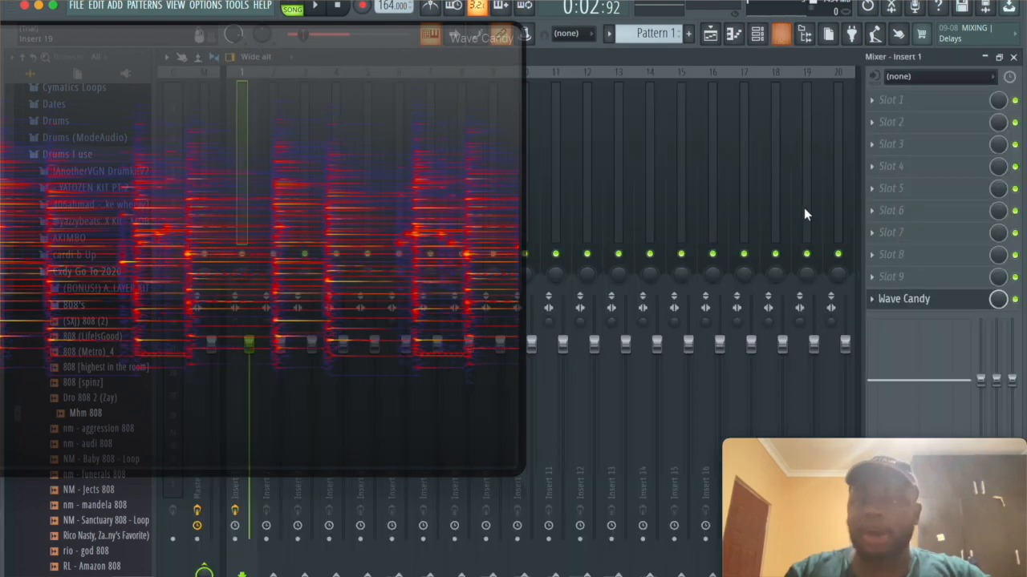
pyautogui.rightClick(876, 300)
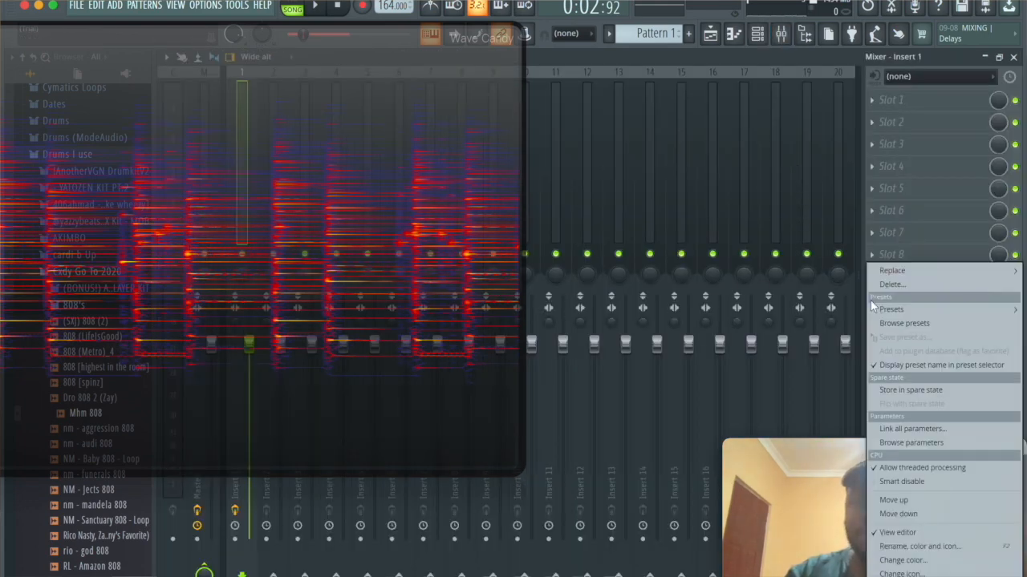
pyautogui.click(887, 286)
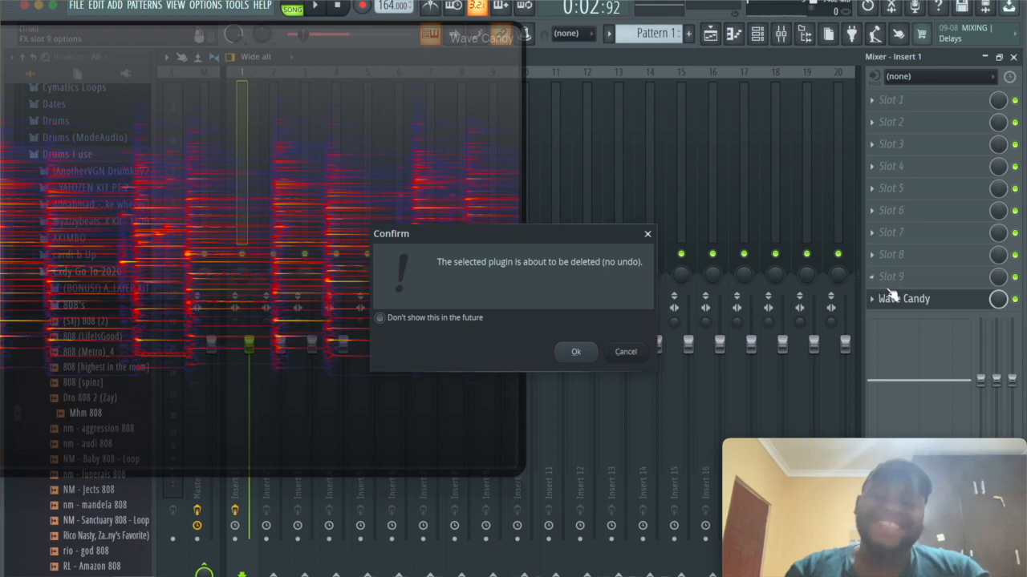
pyautogui.press('Return')
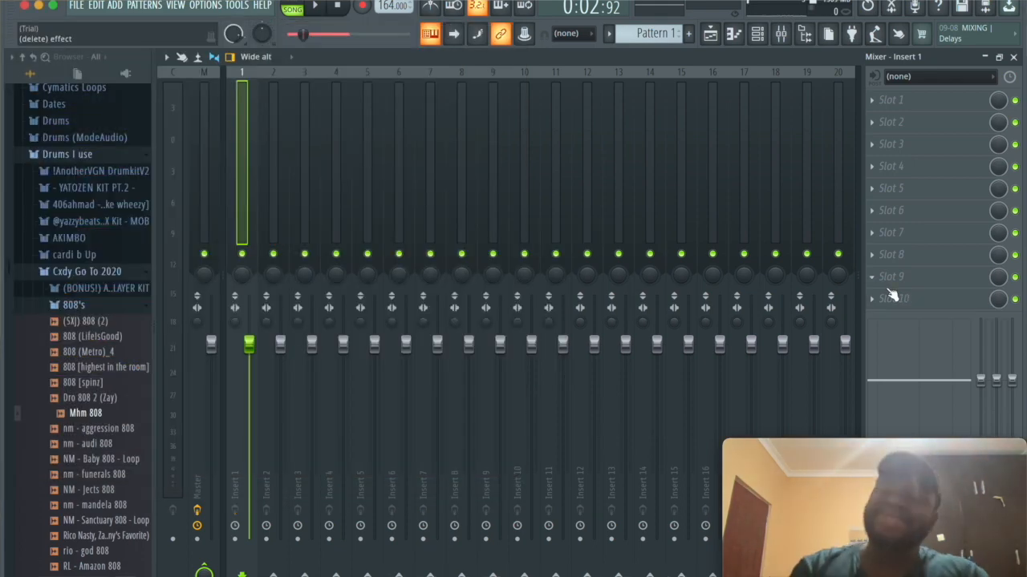
# Reopen Pattern 1's Mhm 808 piano roll and add a D#5 note at step 13 and a D5 note at step 7 of bar 3.
pyautogui.click(709, 33)
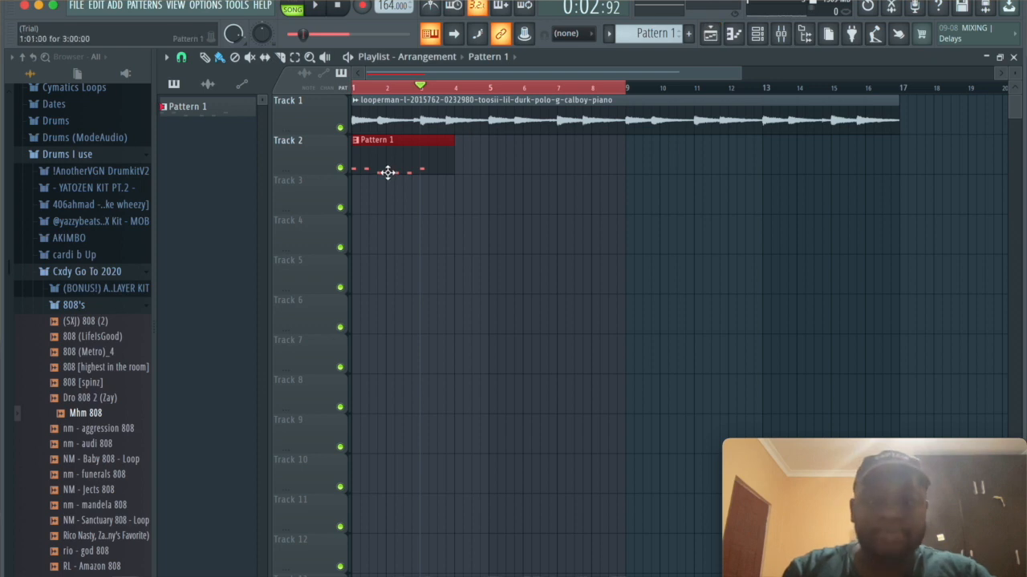
pyautogui.doubleClick(389, 170)
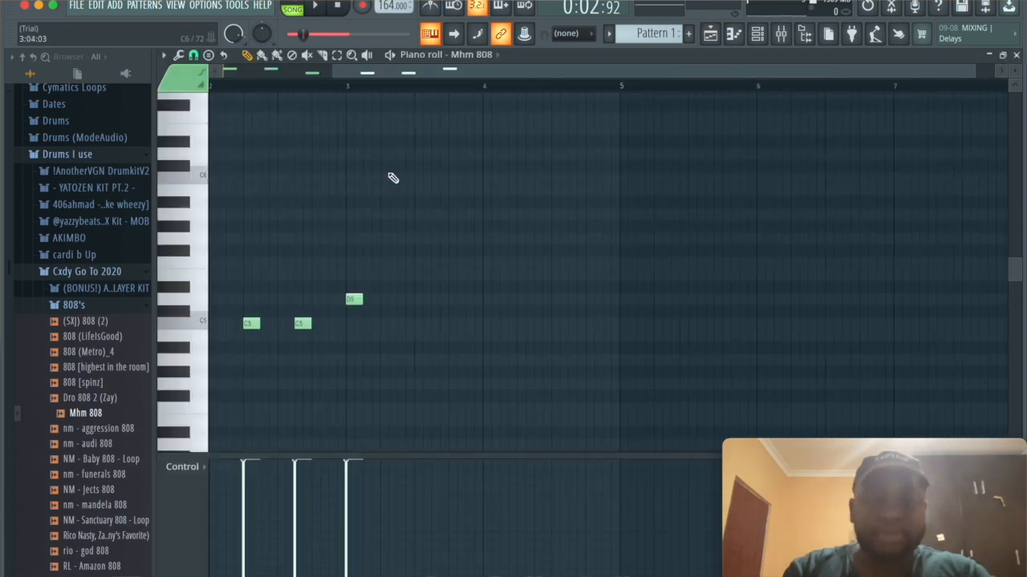
pyautogui.click(590, 287)
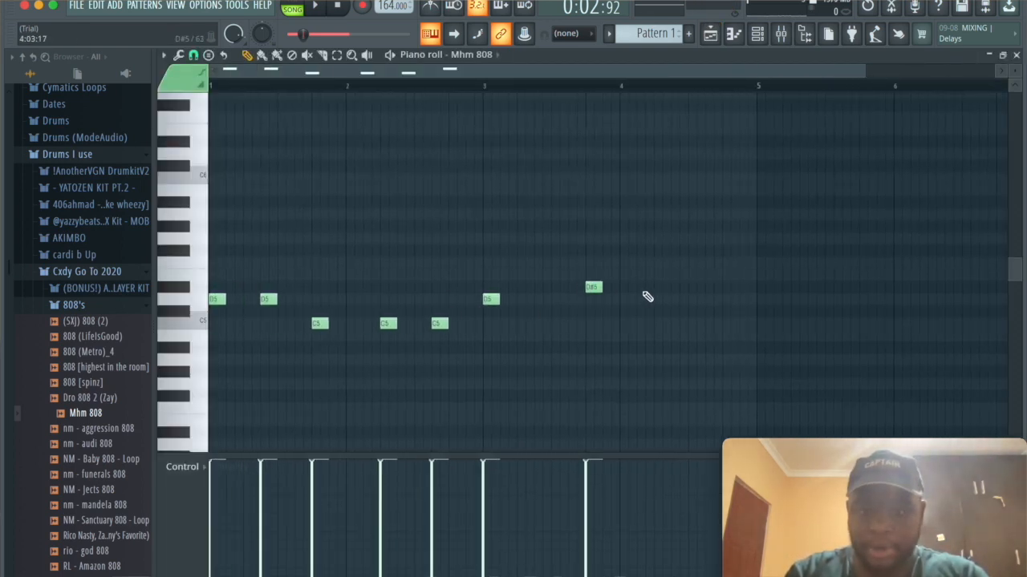
pyautogui.scroll(-1, 607, 315)
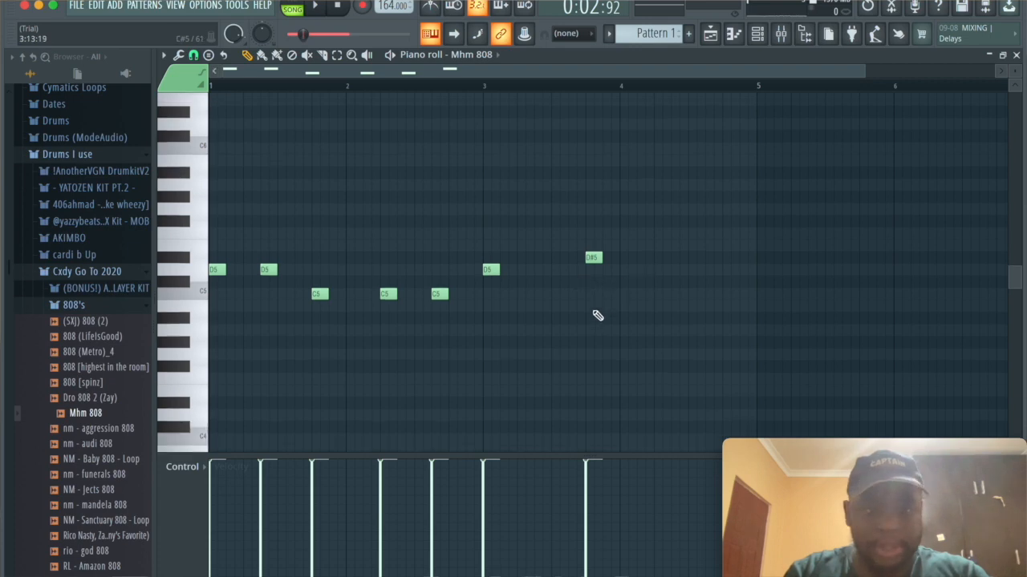
pyautogui.click(540, 272)
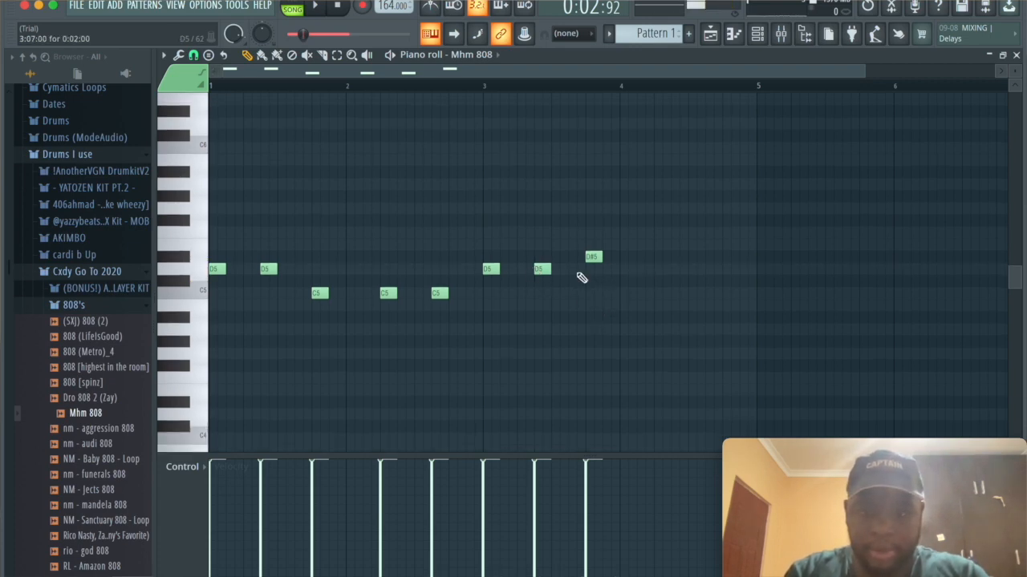
# Add D#5 notes at steps 5 and 11 of bar 4 and at the start of bar 5.
pyautogui.click(659, 259)
pyautogui.click(709, 258)
pyautogui.click(760, 258)
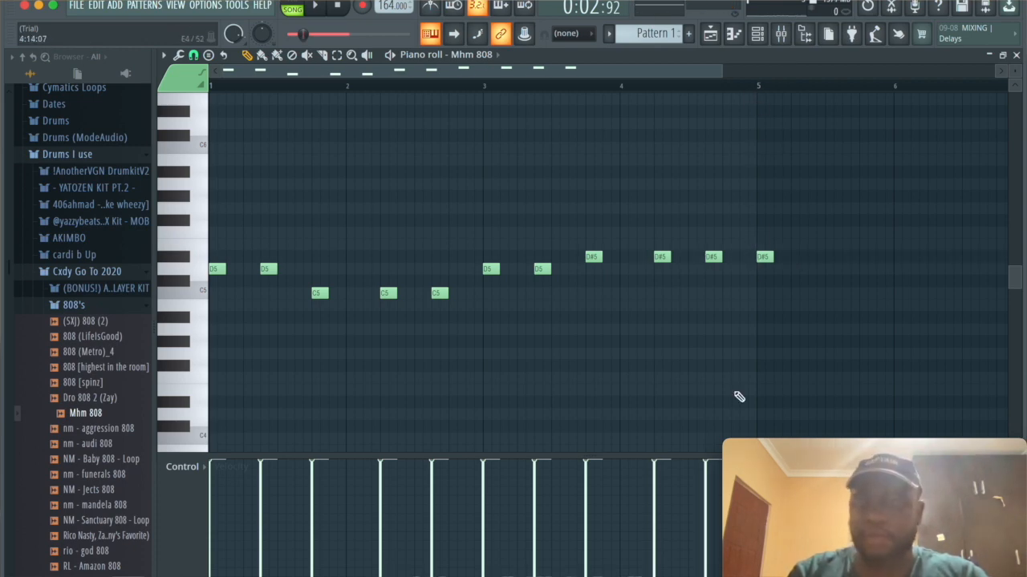
# Extend every 808 note to meet the next with quick legato and delete the D#5 note at the start of bar 5.
pyautogui.hotkey('ctrl', 'l')
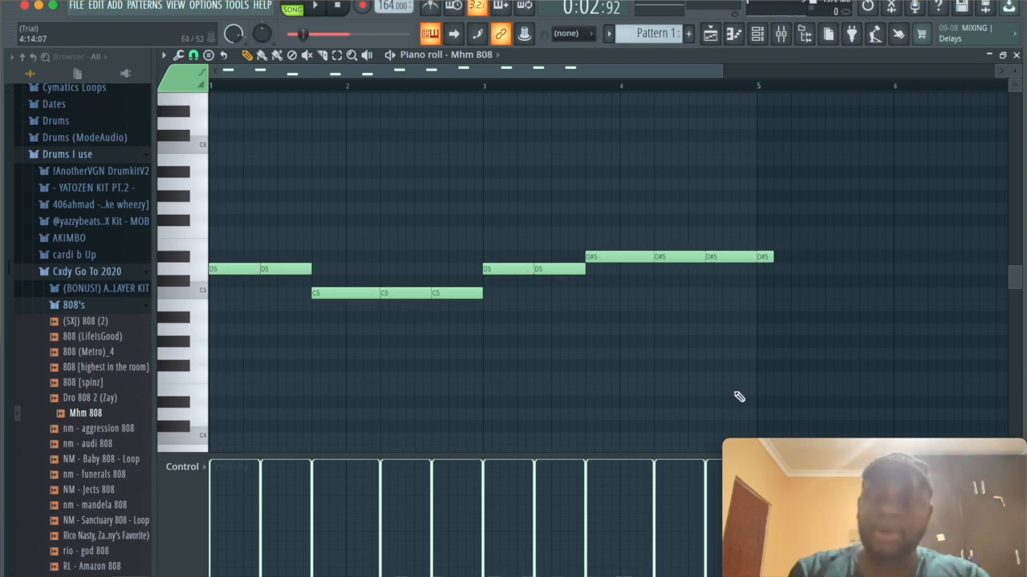
pyautogui.rightClick(764, 257)
# Duplicate the four-bar 808 pattern into bars 5 to 8 and play it back.
pyautogui.hotkey('ctrl', 'b')
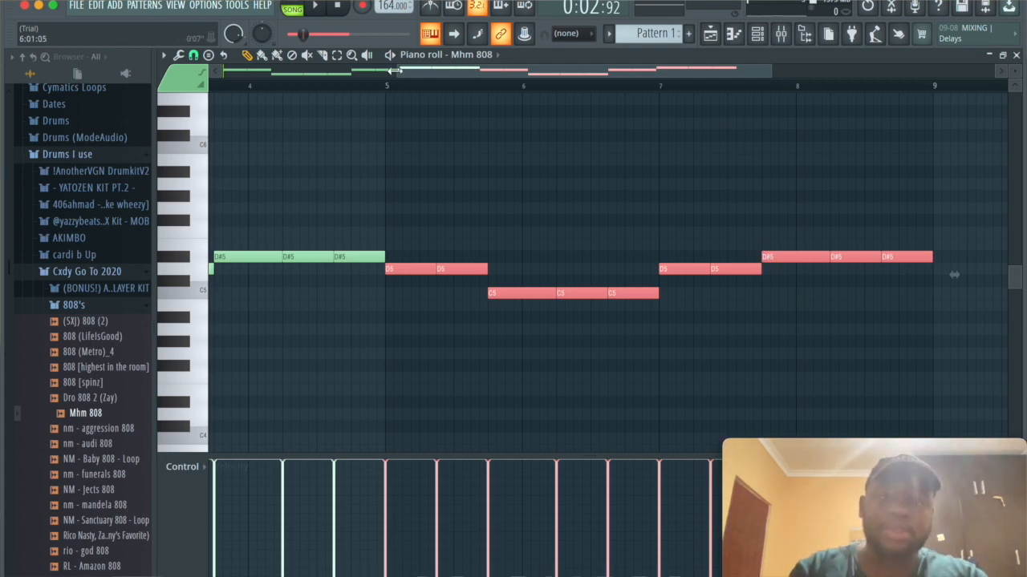
pyautogui.moveTo(393, 71); pyautogui.dragTo(224, 71)
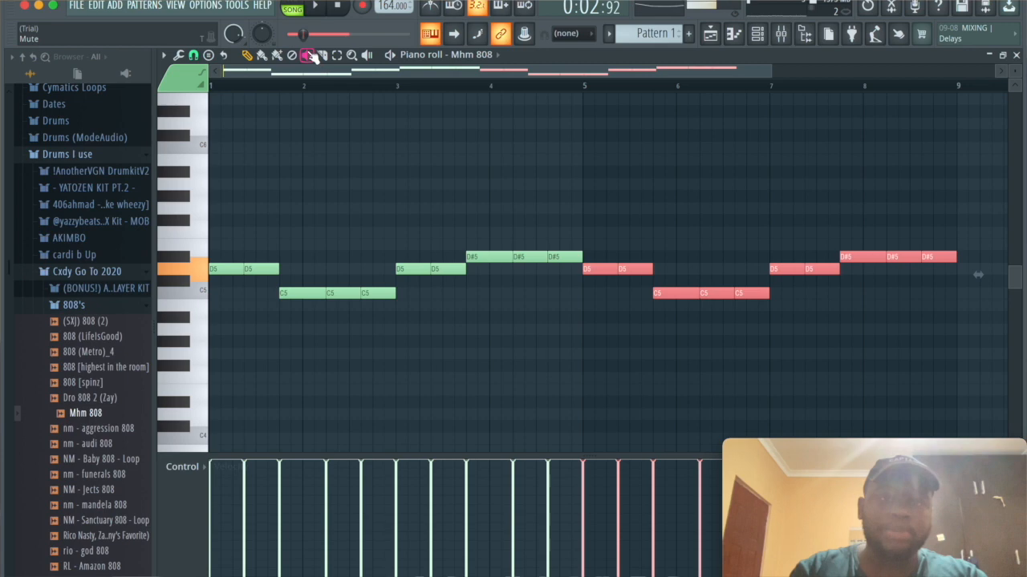
pyautogui.press('space')
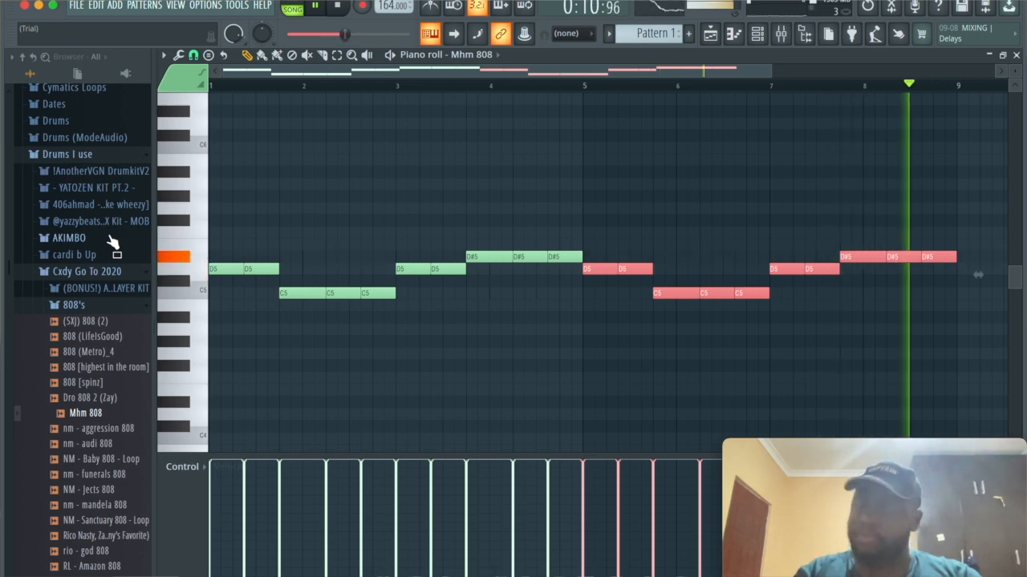
pyautogui.press('space')
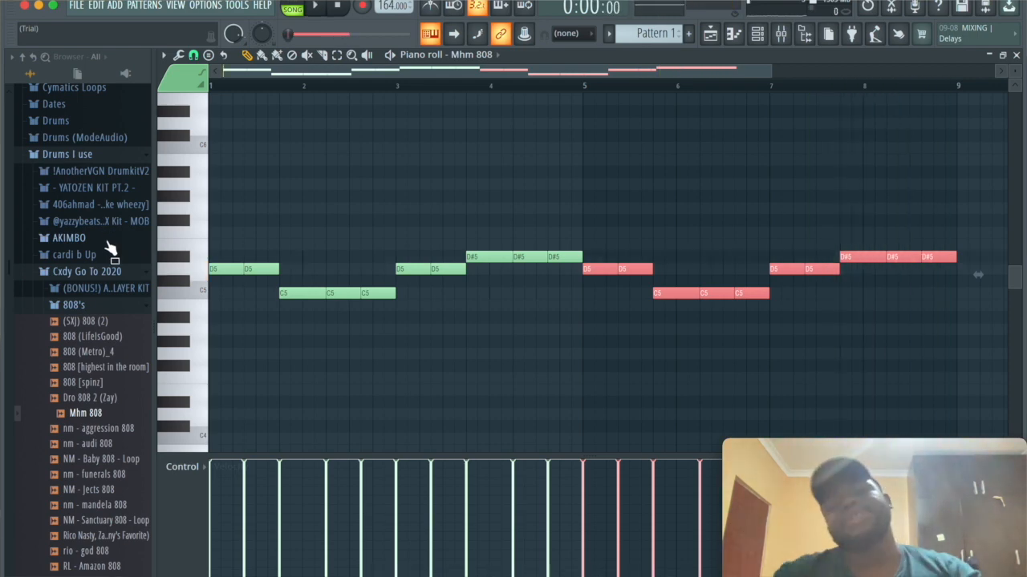